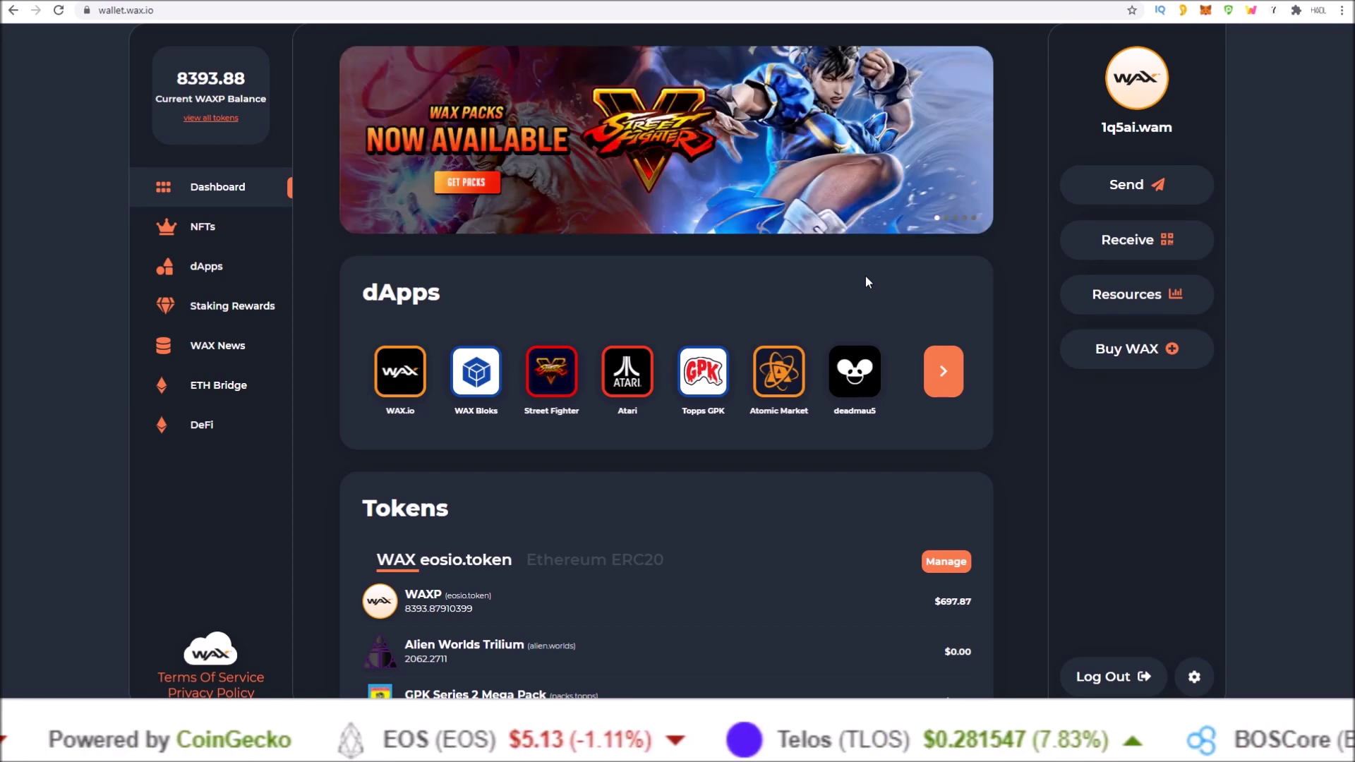
Open the Network Resources dialog and expand its resource-type list.
click(1149, 295)
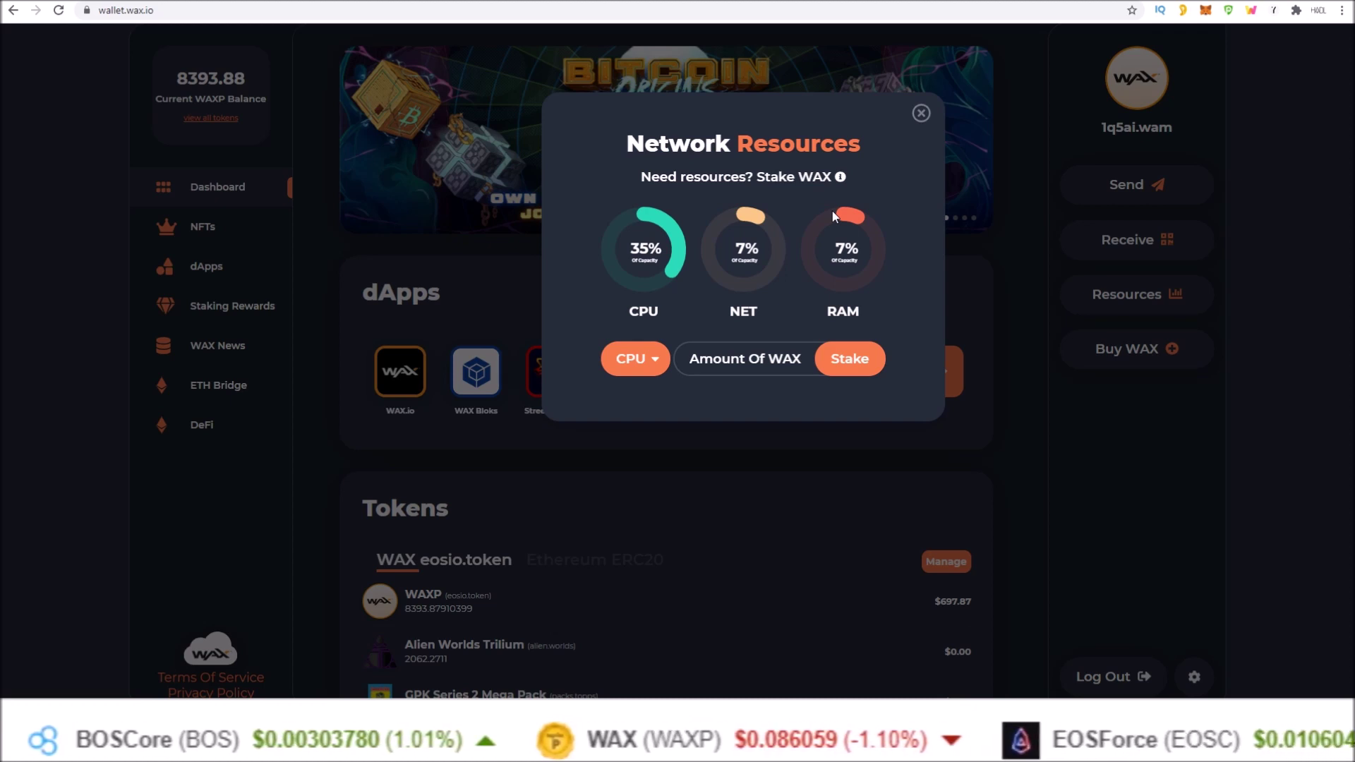
click(648, 366)
Try the NET and CPU resource types, then select RAM so Buy replaces Stake.
click(644, 400)
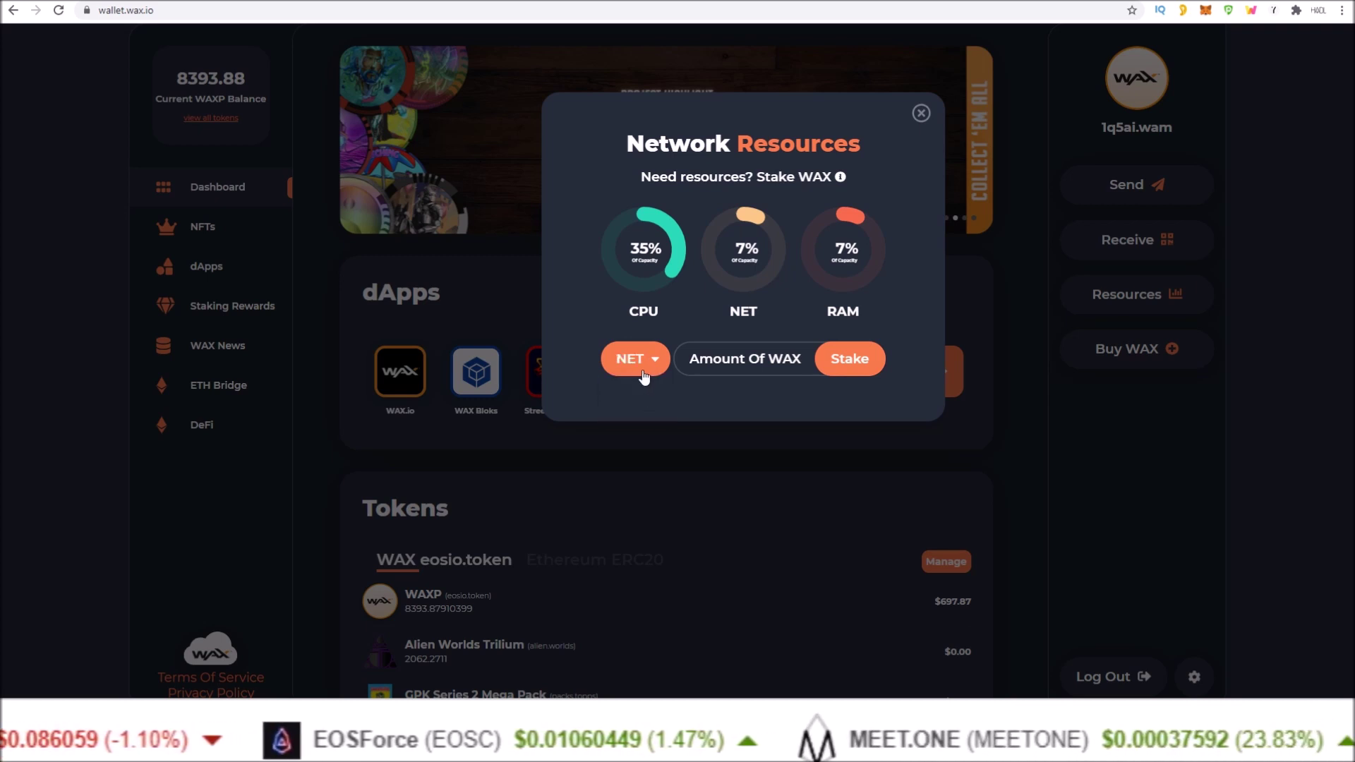
click(639, 360)
click(635, 416)
click(644, 365)
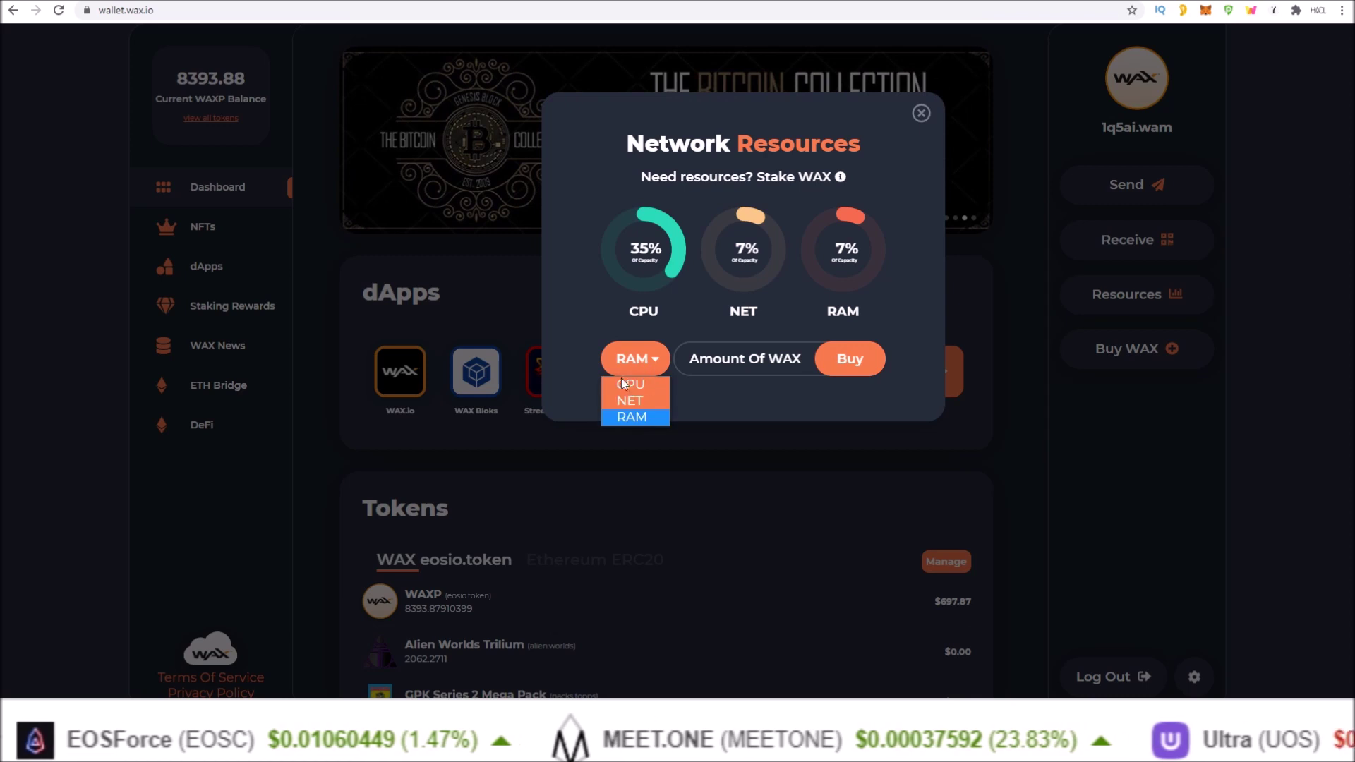
click(628, 385)
click(640, 367)
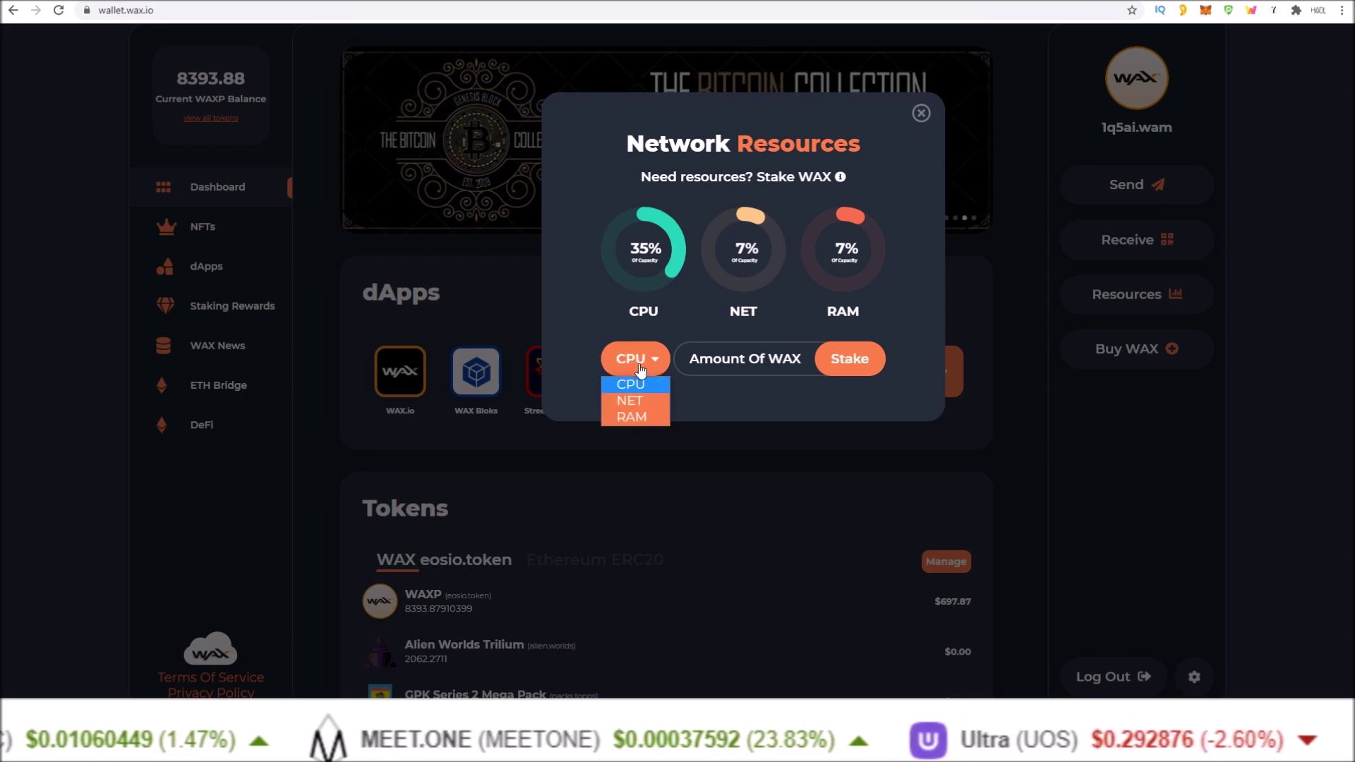
click(641, 399)
click(639, 371)
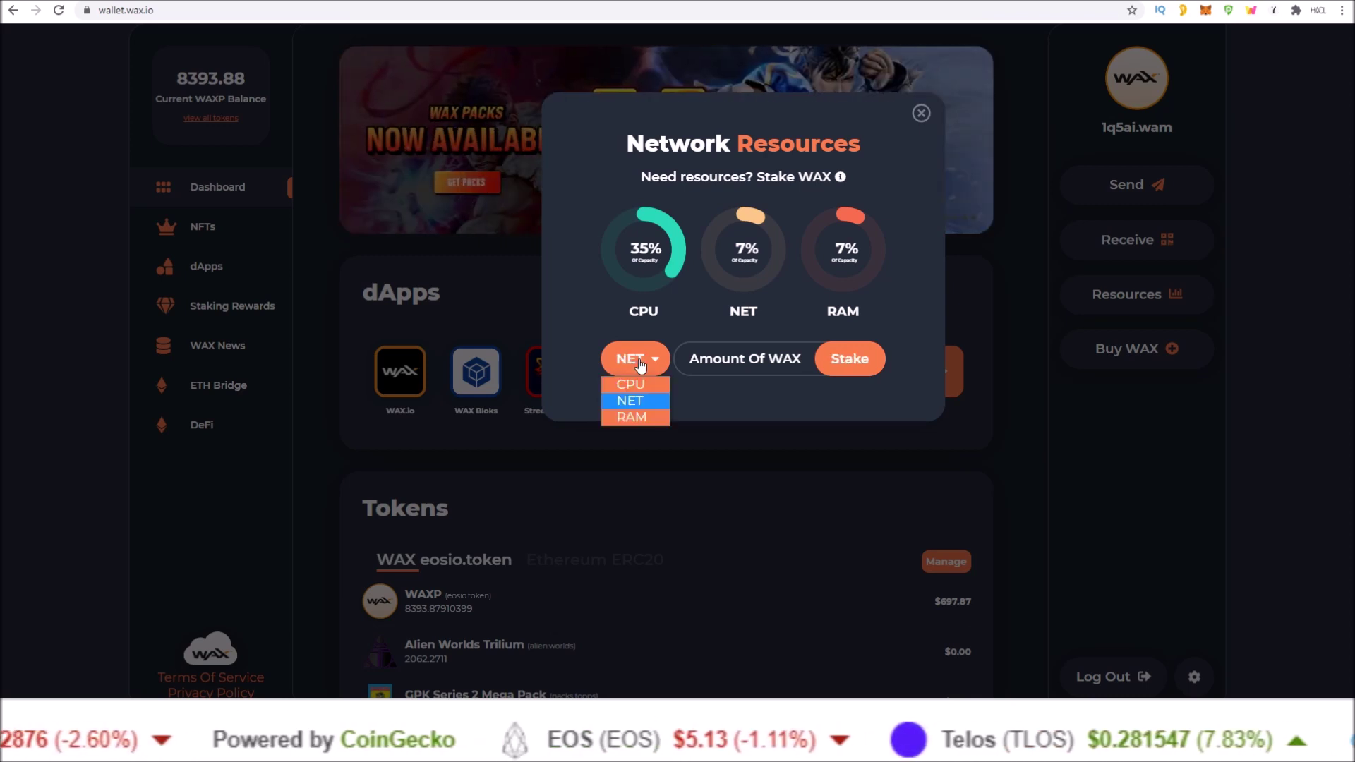
click(639, 386)
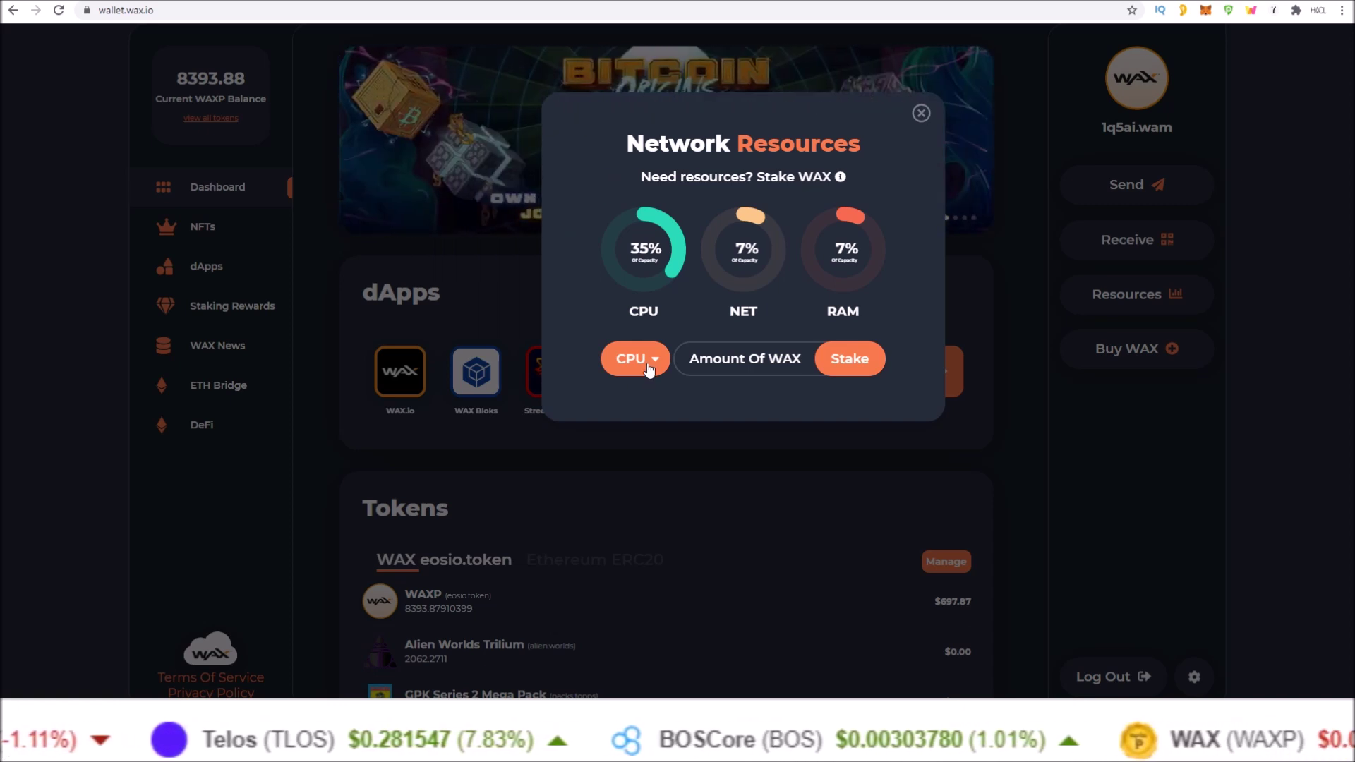
click(650, 367)
click(643, 418)
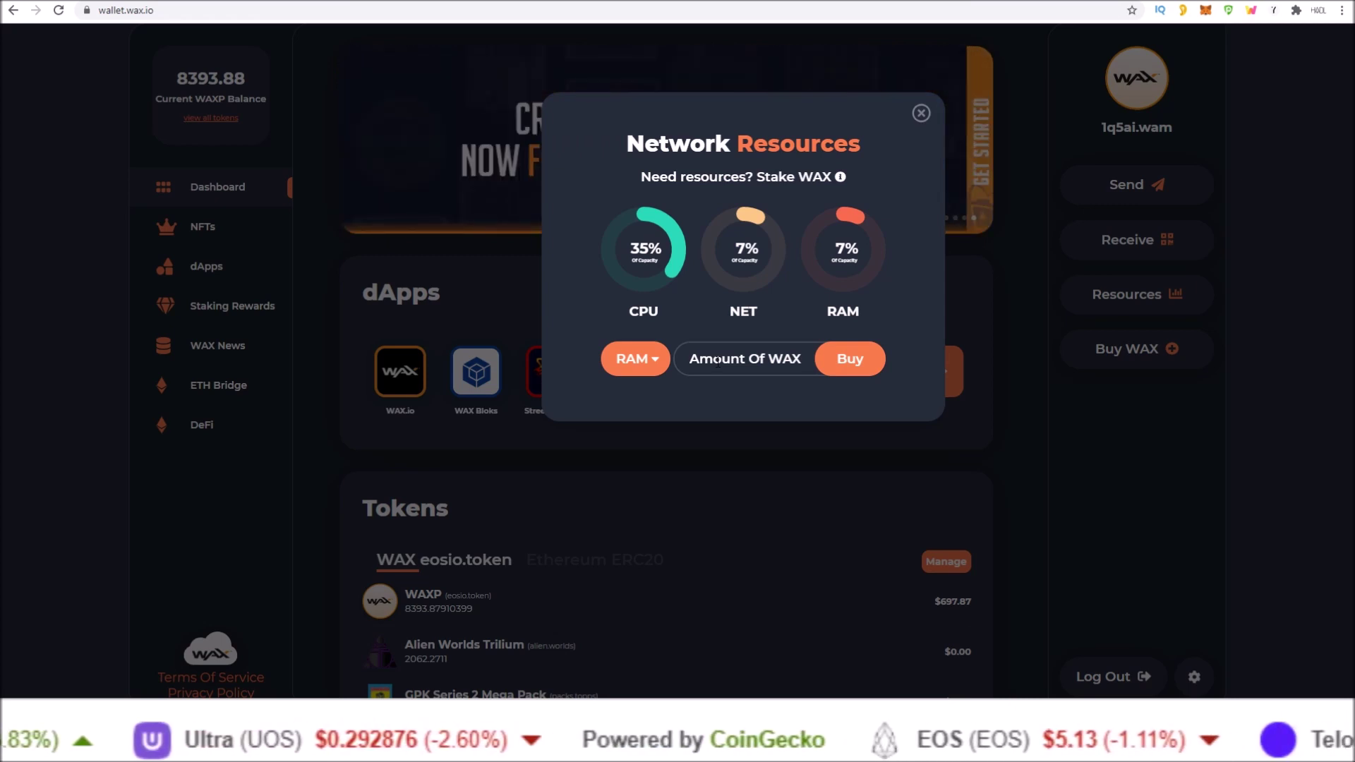
With RAM selected, enter 1 in Amount Of WAX, buy, and approve the buyram request.
click(640, 359)
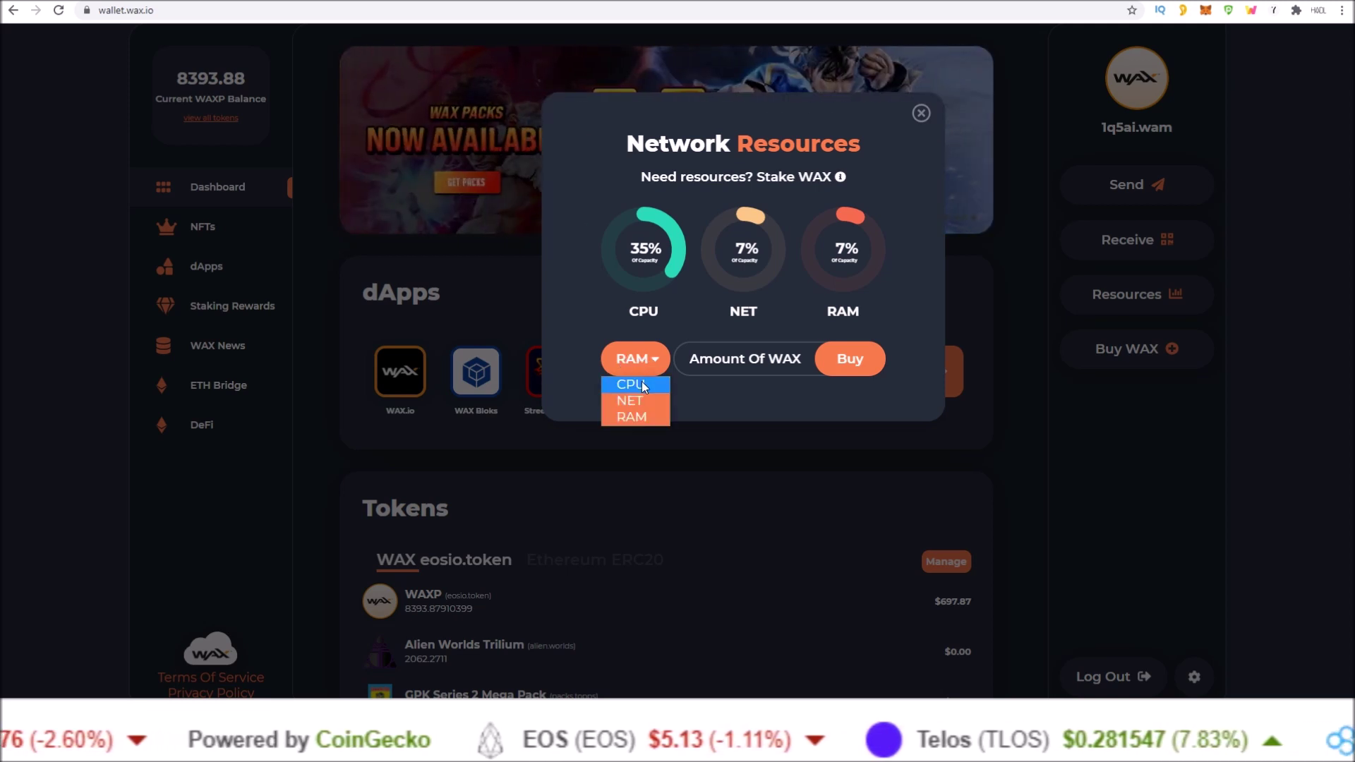
click(643, 418)
click(741, 362)
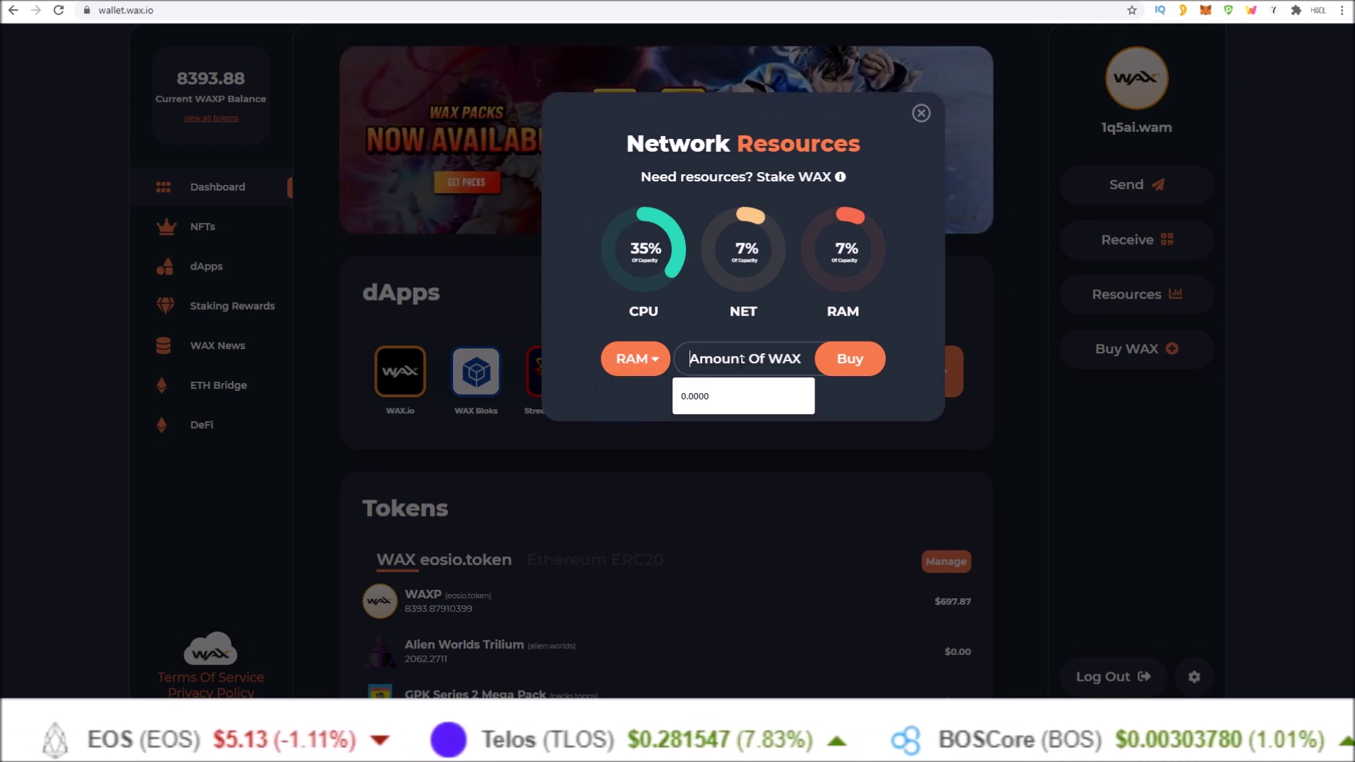
text(1)
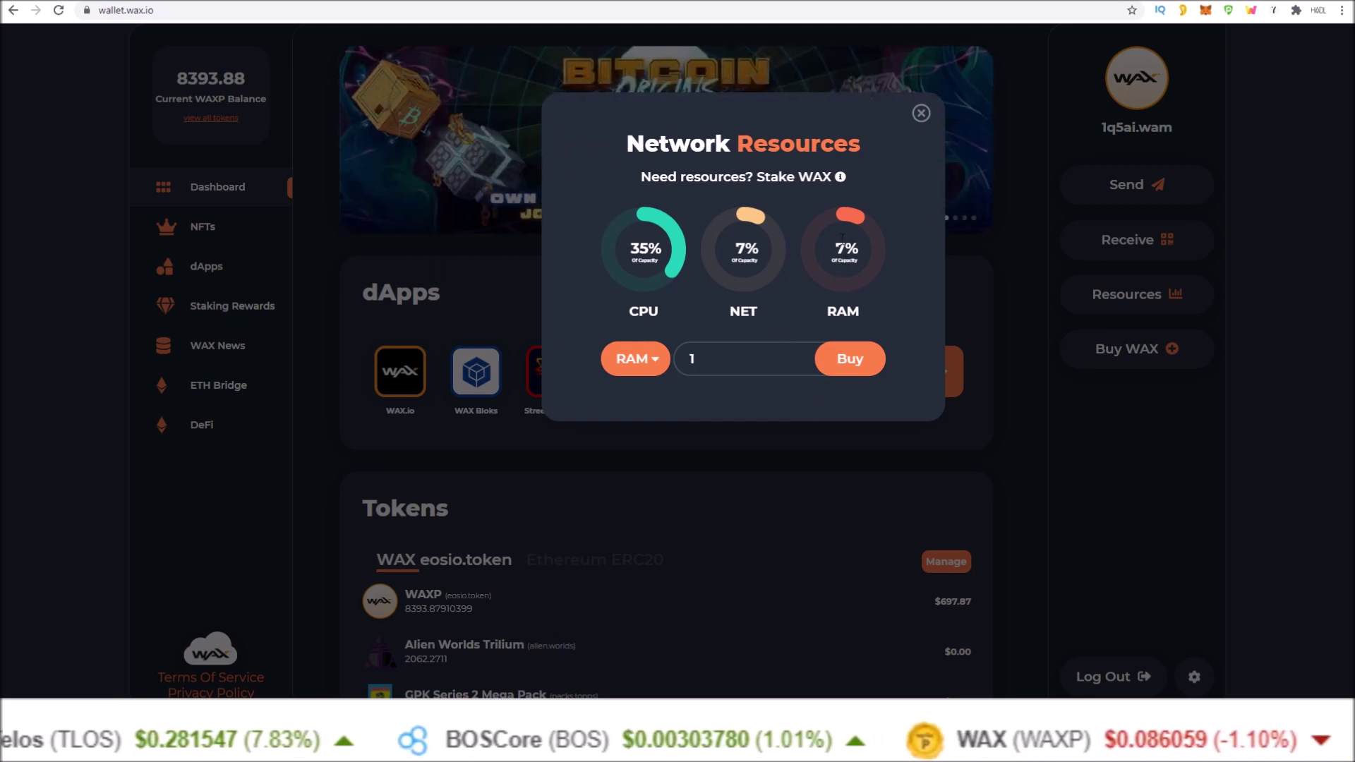
click(856, 361)
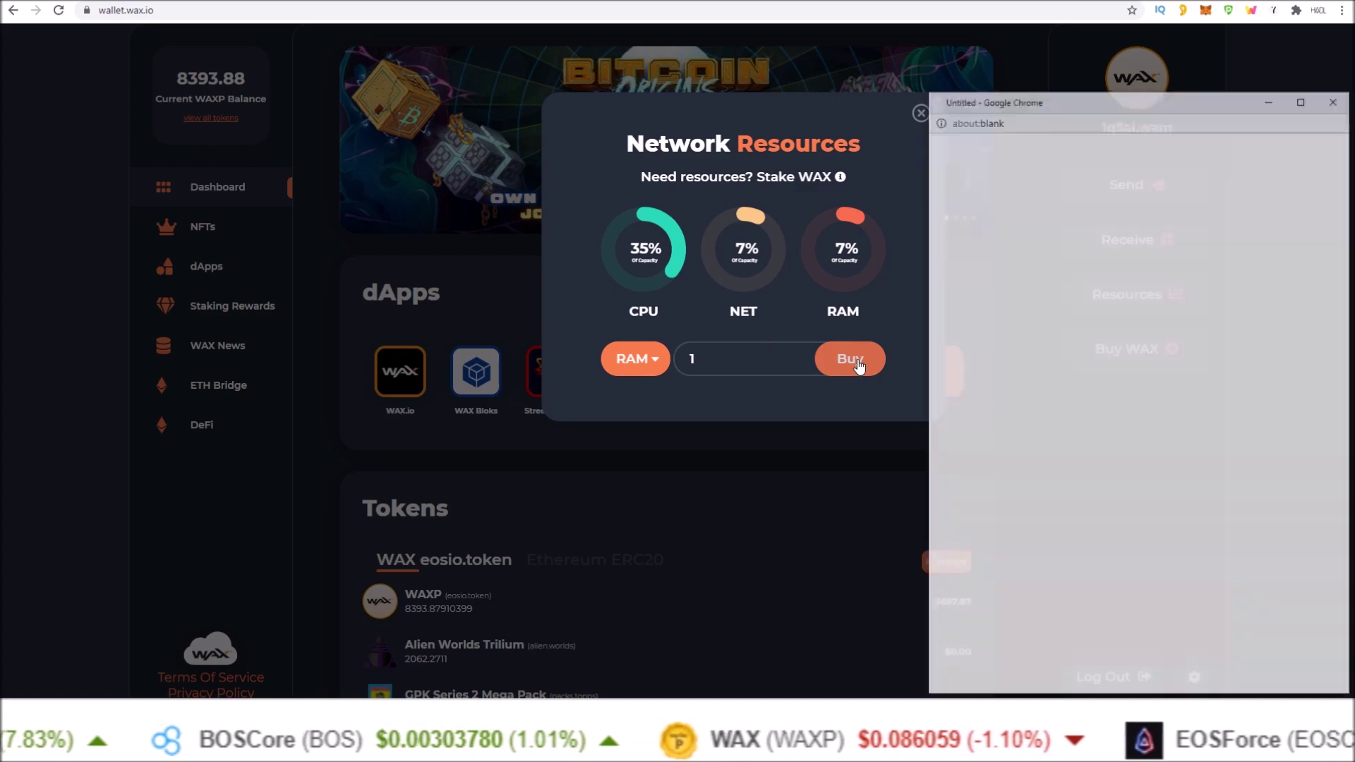
click(1146, 518)
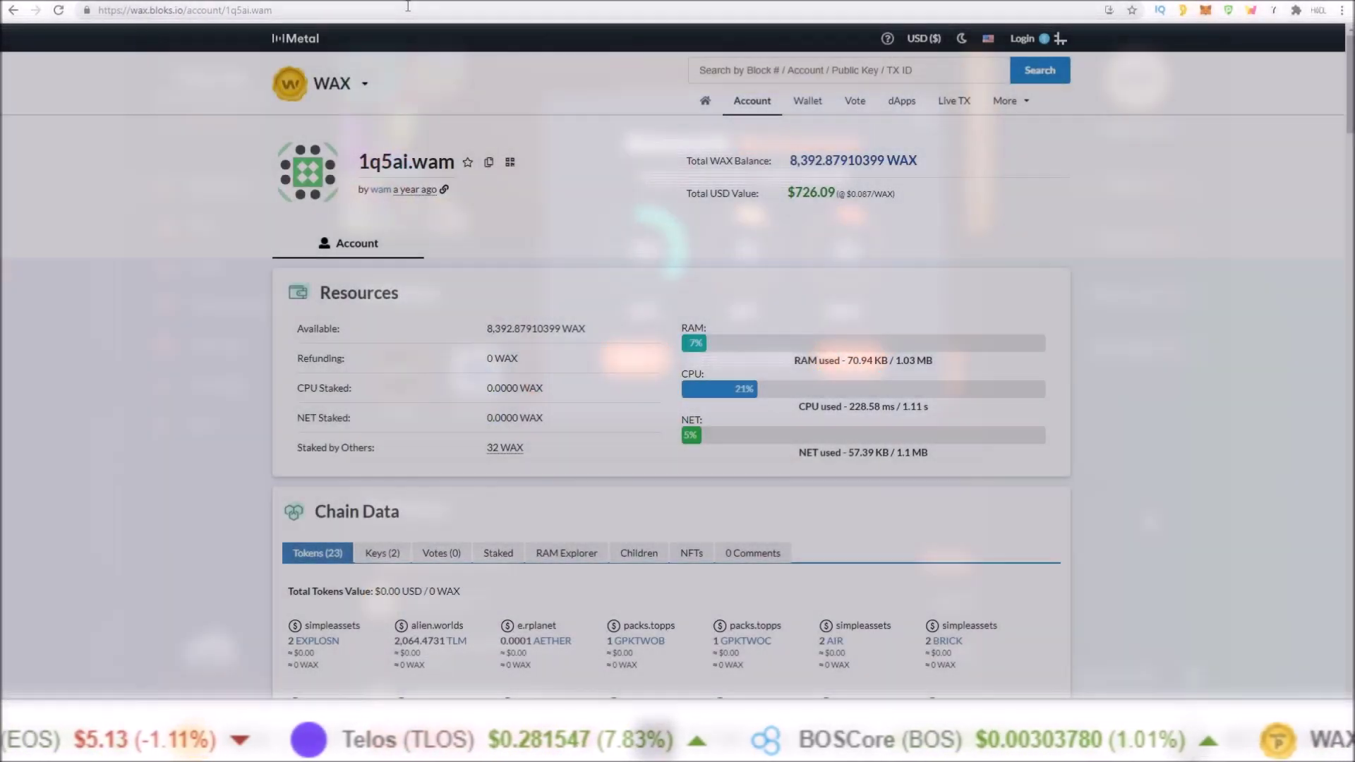
Check the 1 WAX Buy RAM transaction, then open the account page showing 70.94 KB RAM used.
scroll(896, 153, down, 10)
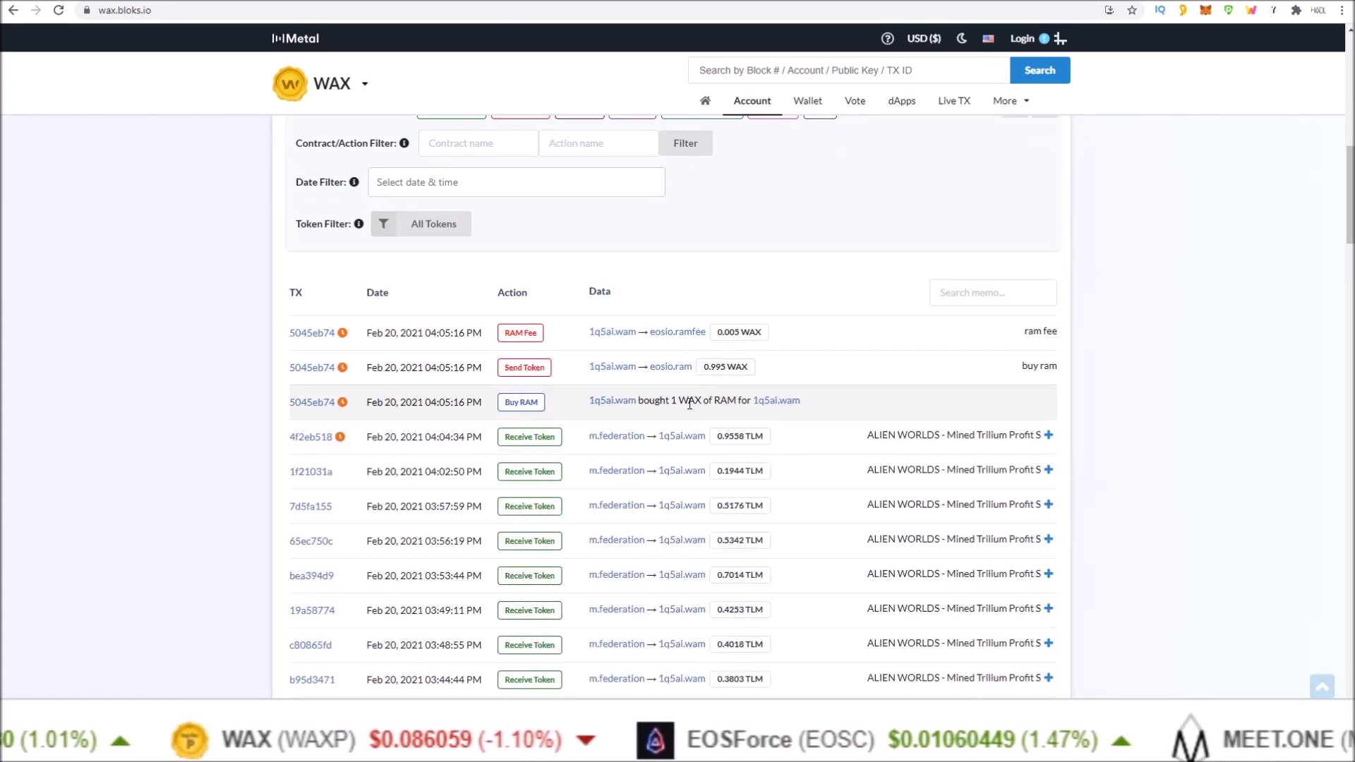
click(771, 408)
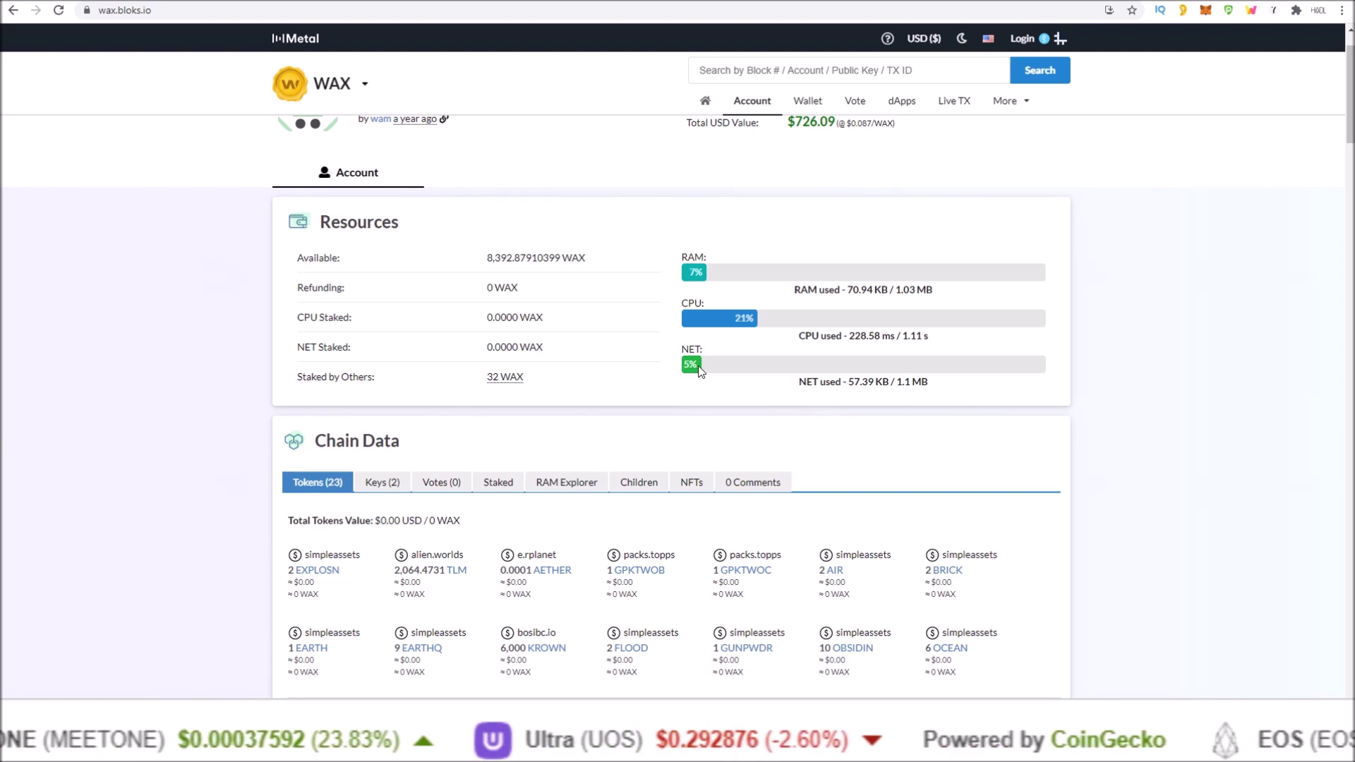
scroll(696, 367, up, 1)
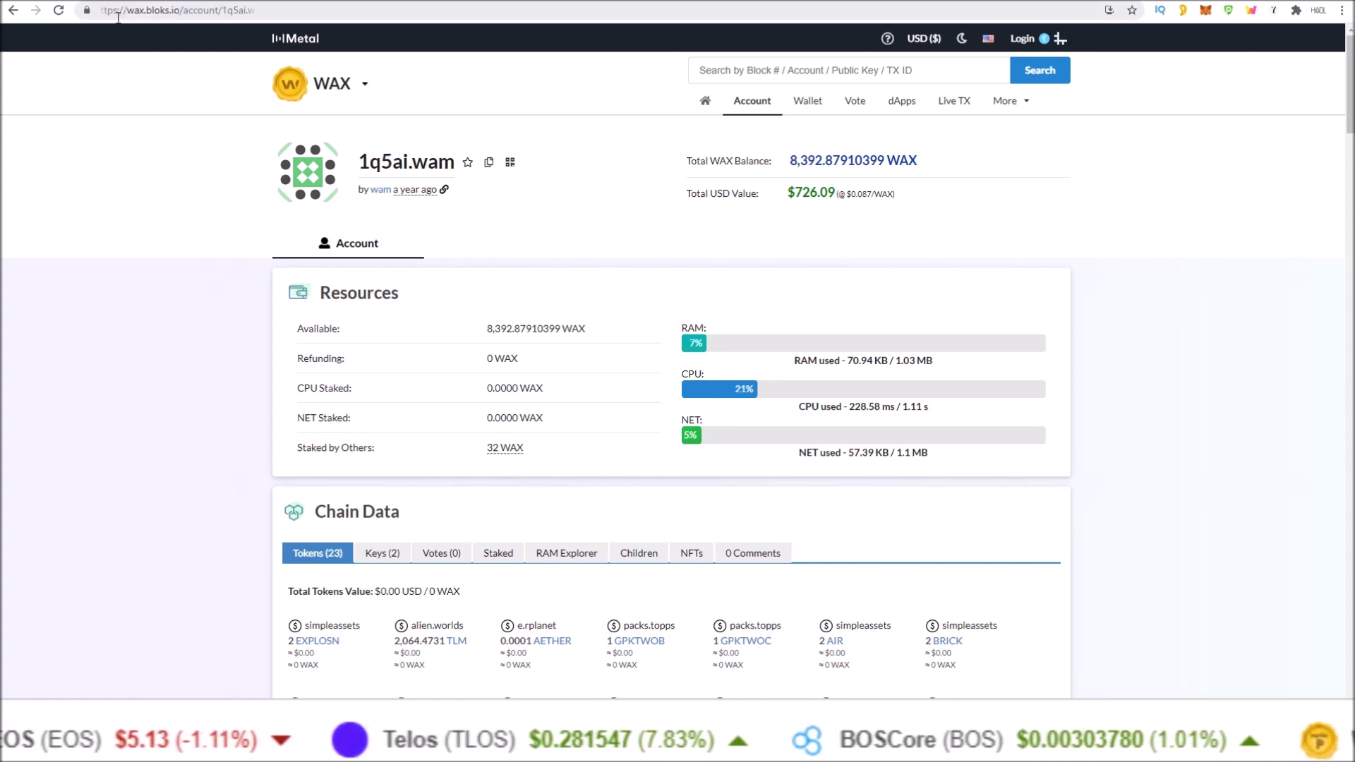
Return to the WAX Bloks account page and open the Connect To Wallet login dialog.
click(822, 69)
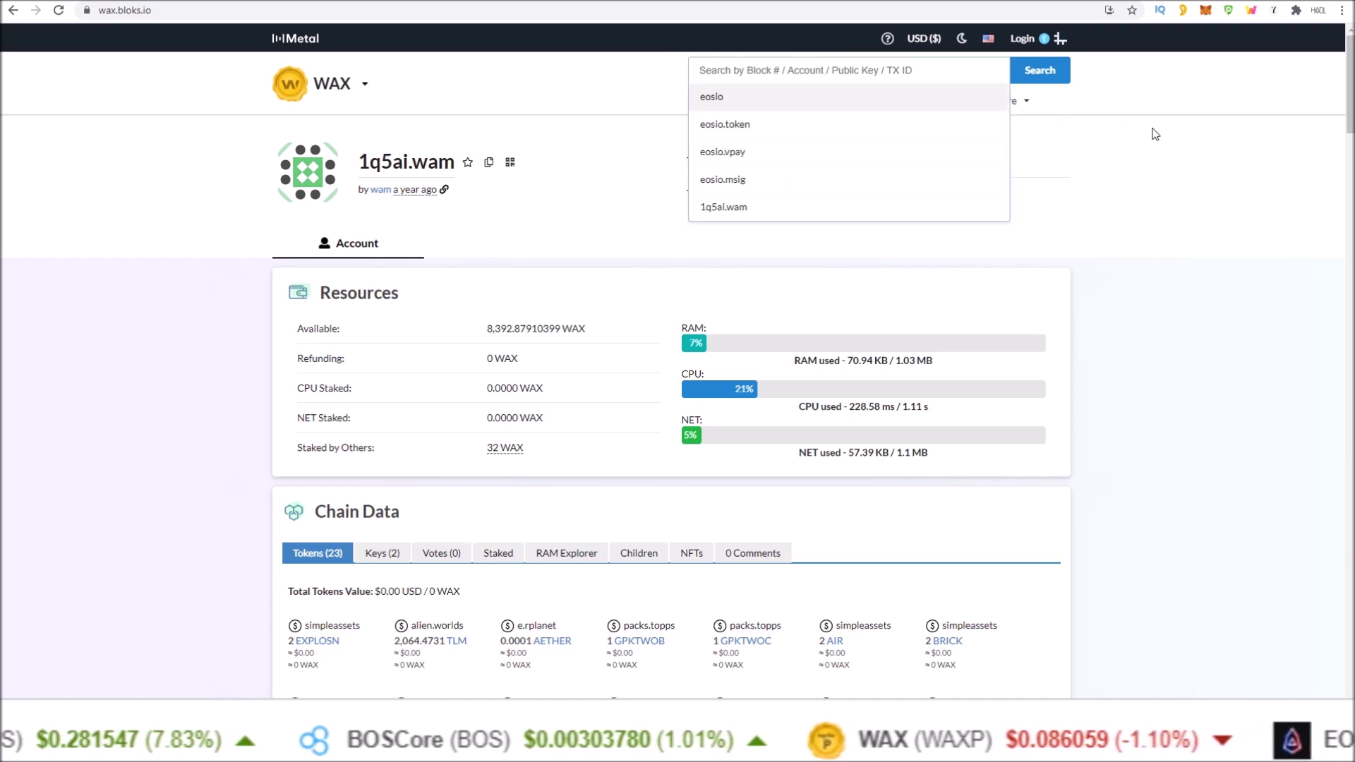
click(1187, 131)
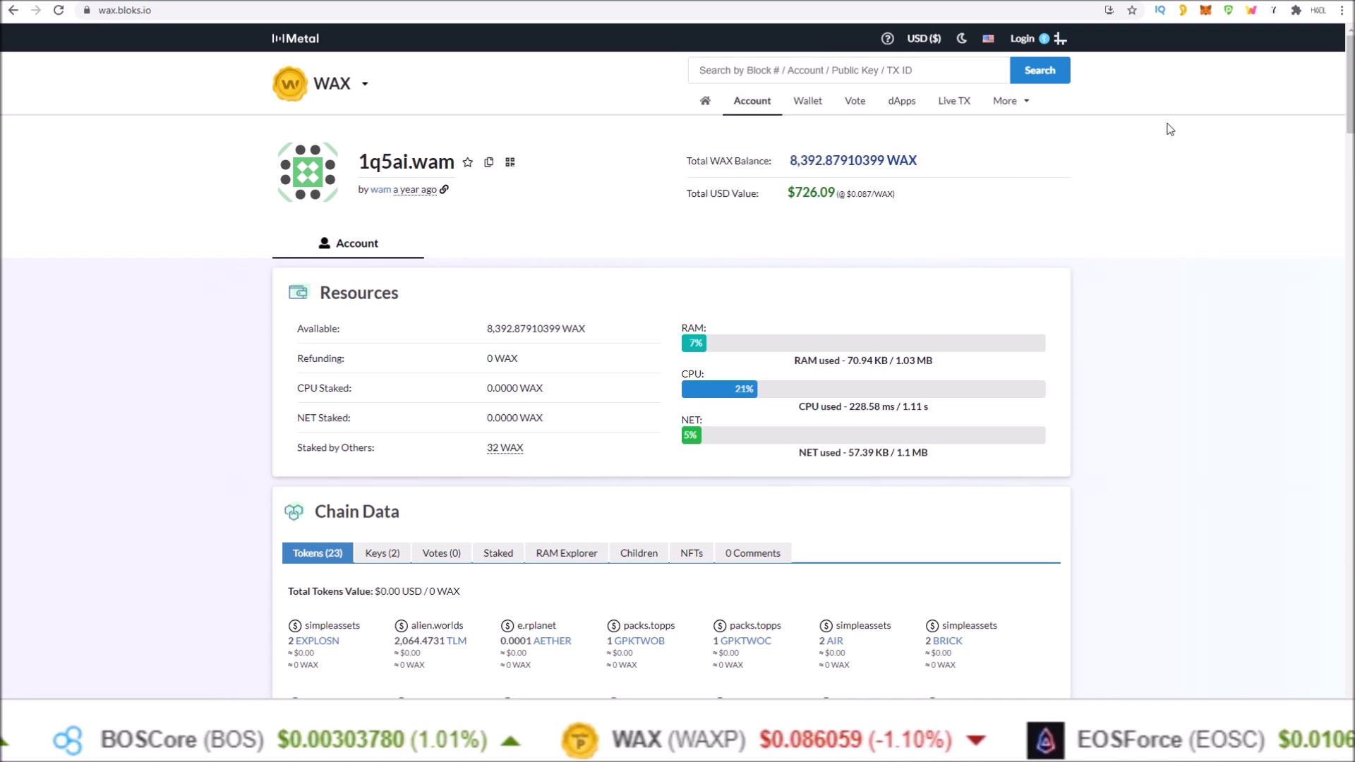
key(ctrl+Tab)
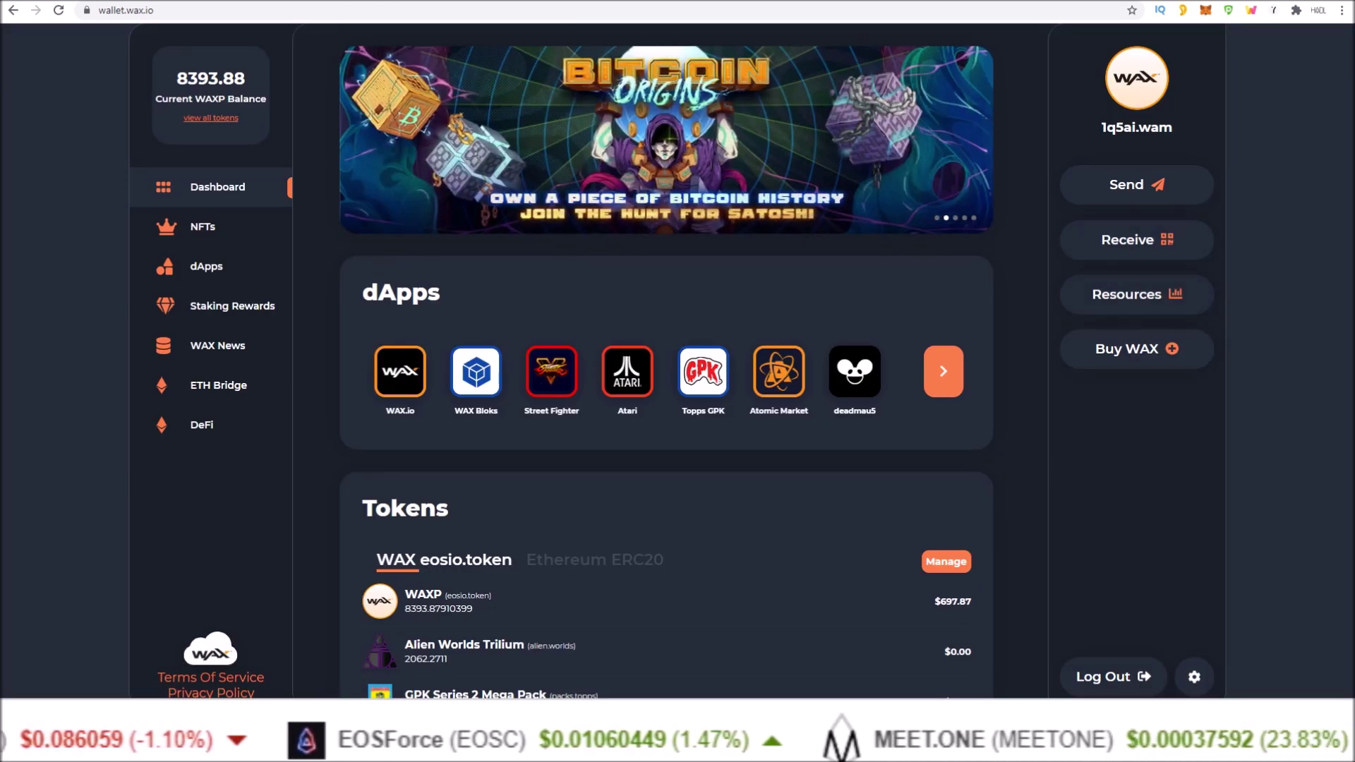
click(423, 4)
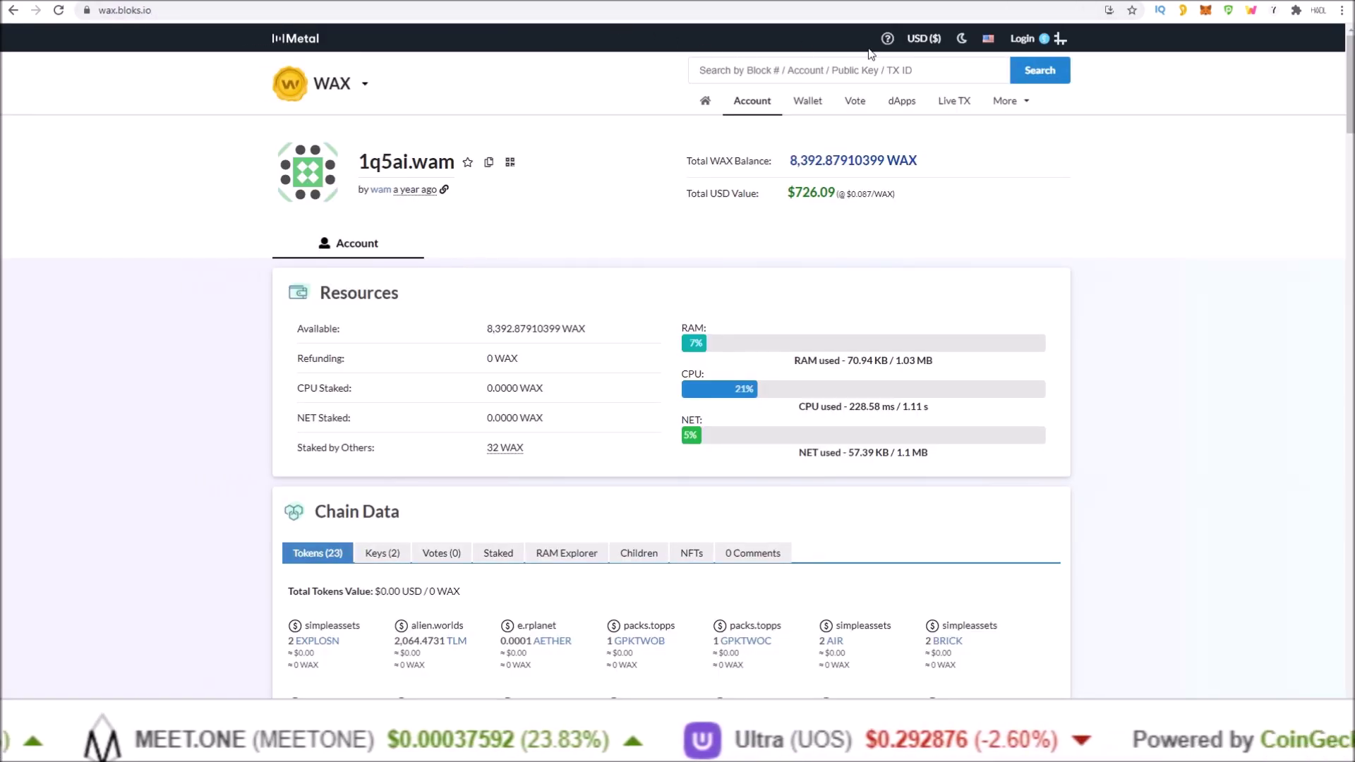
click(1022, 40)
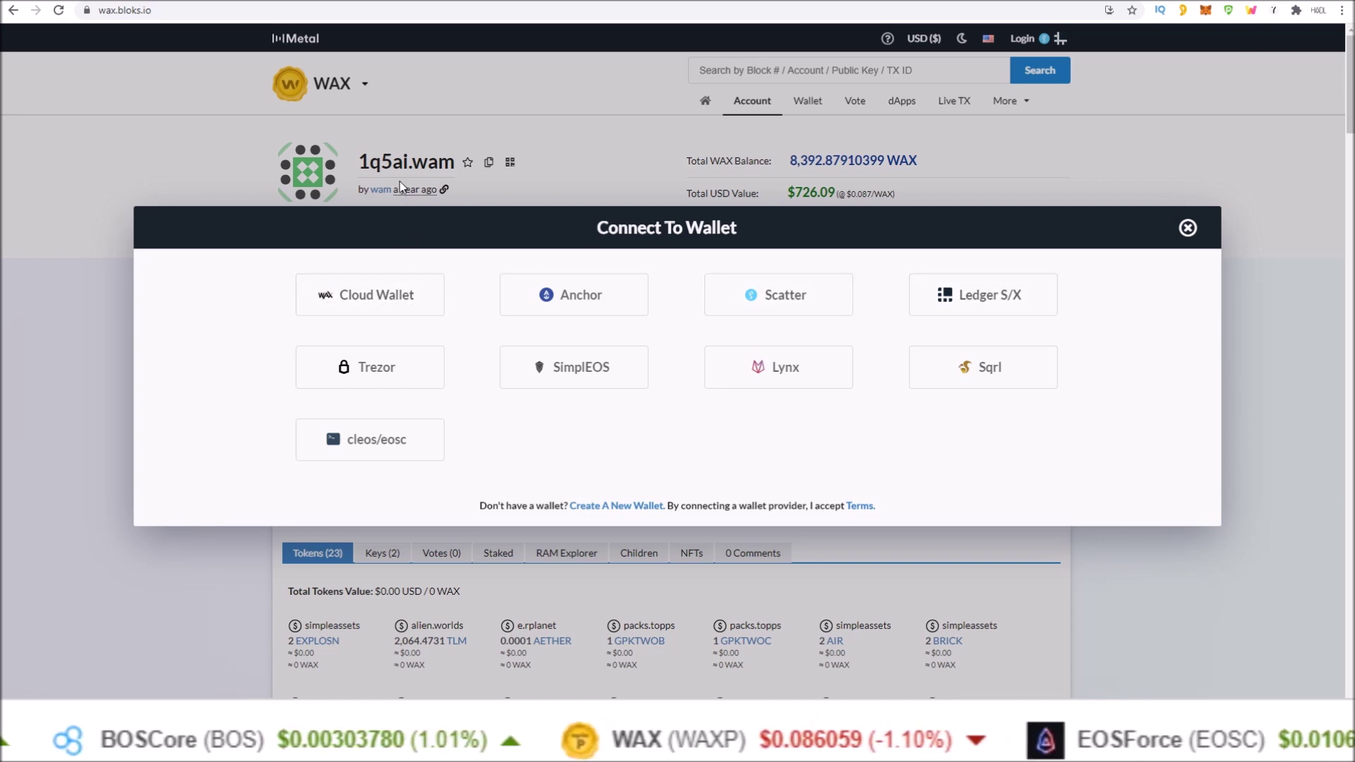
Log in with WAX Cloud Wallet, approve it, and open the Wallet page with the 8,392.88 WAX balance.
click(393, 295)
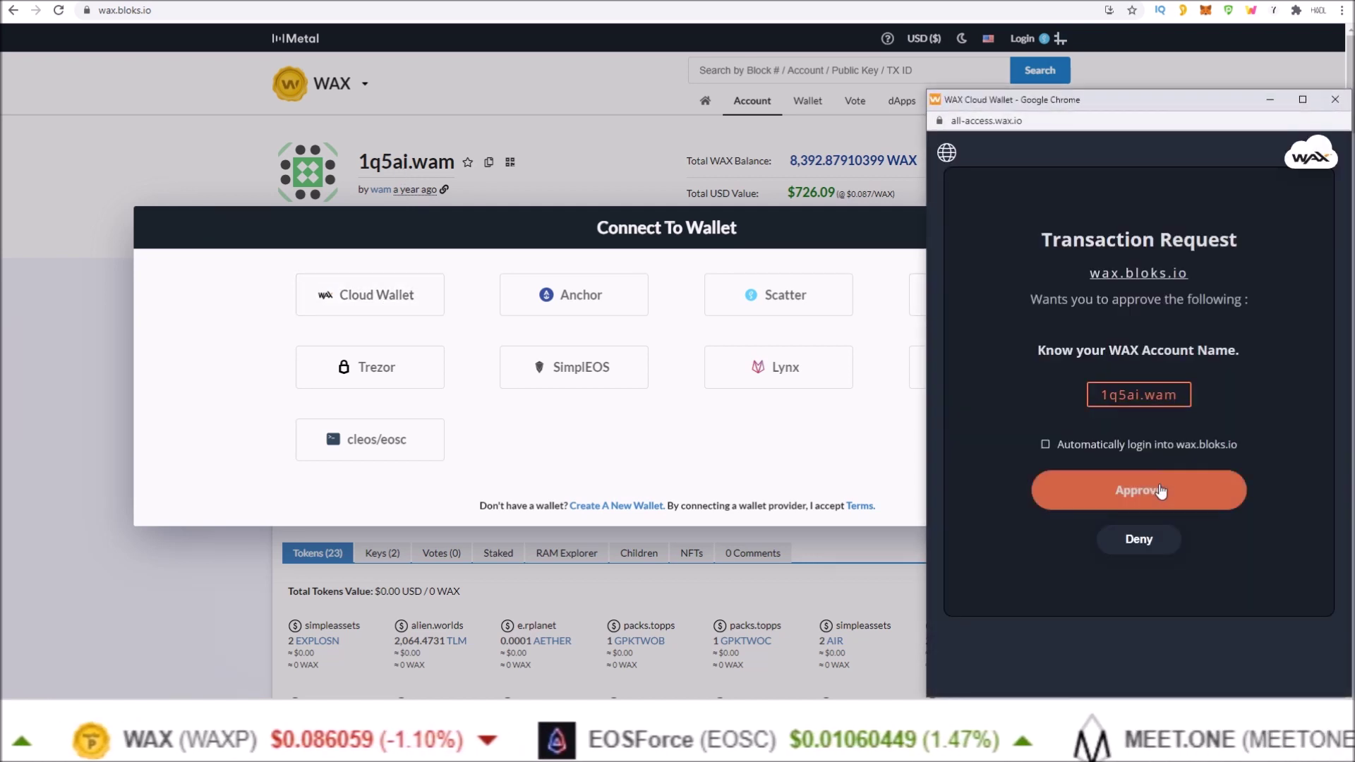
click(1150, 490)
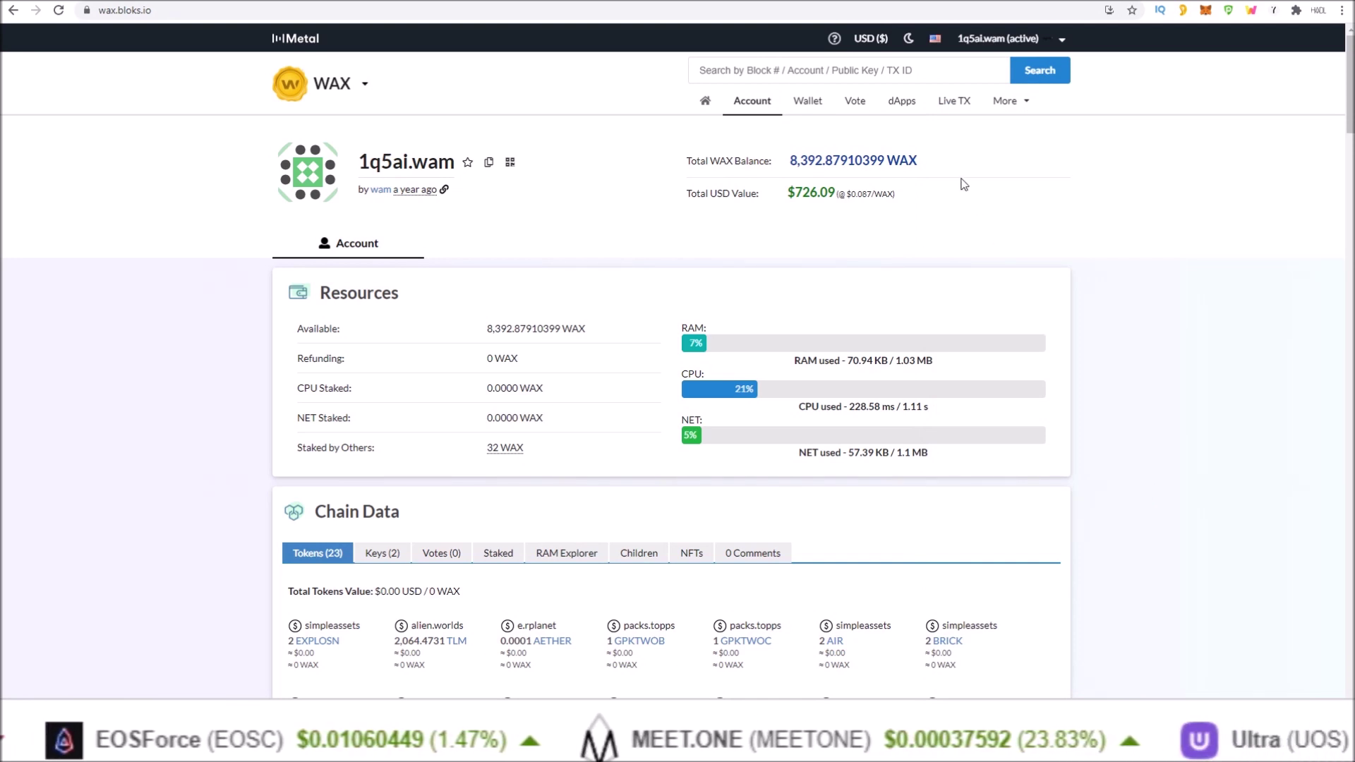
click(804, 107)
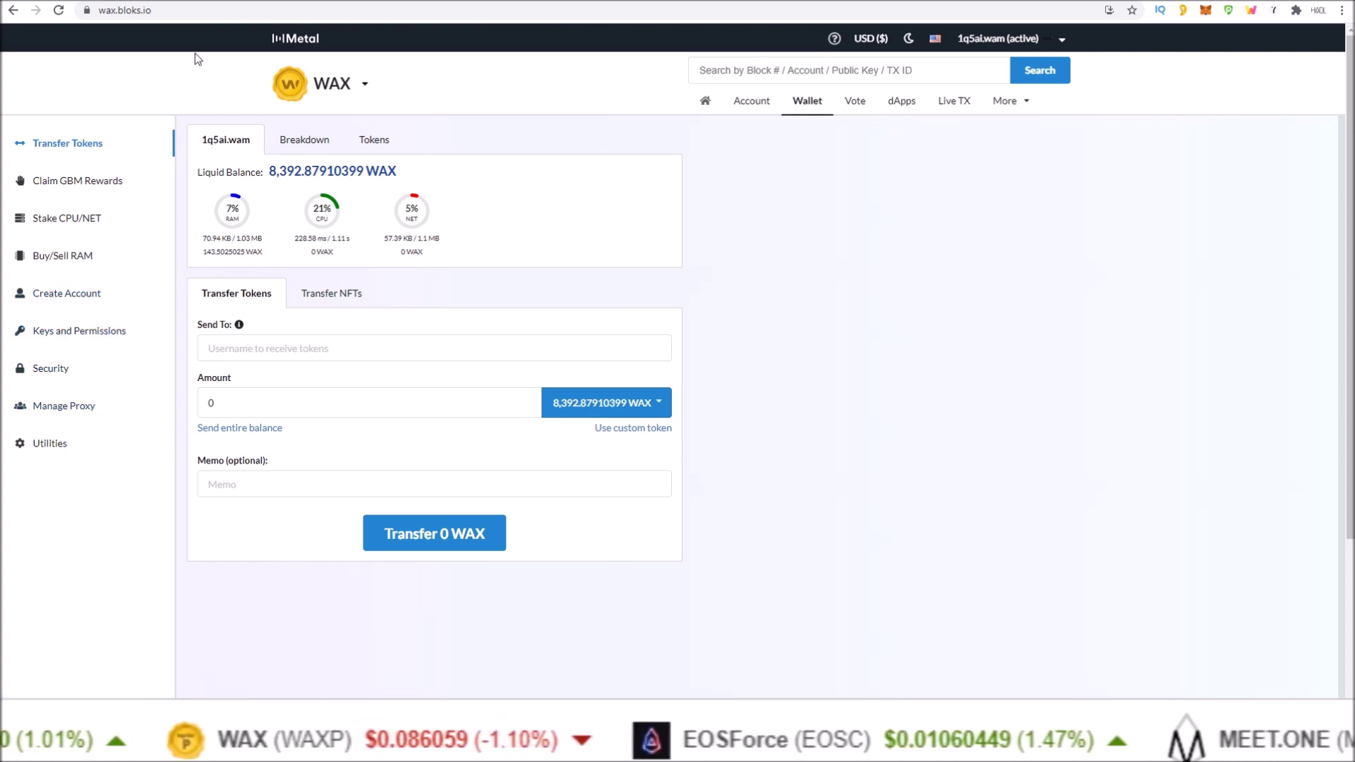
Check the Claim GBM Rewards status, then go to the Vote page's Block Producers list.
click(87, 182)
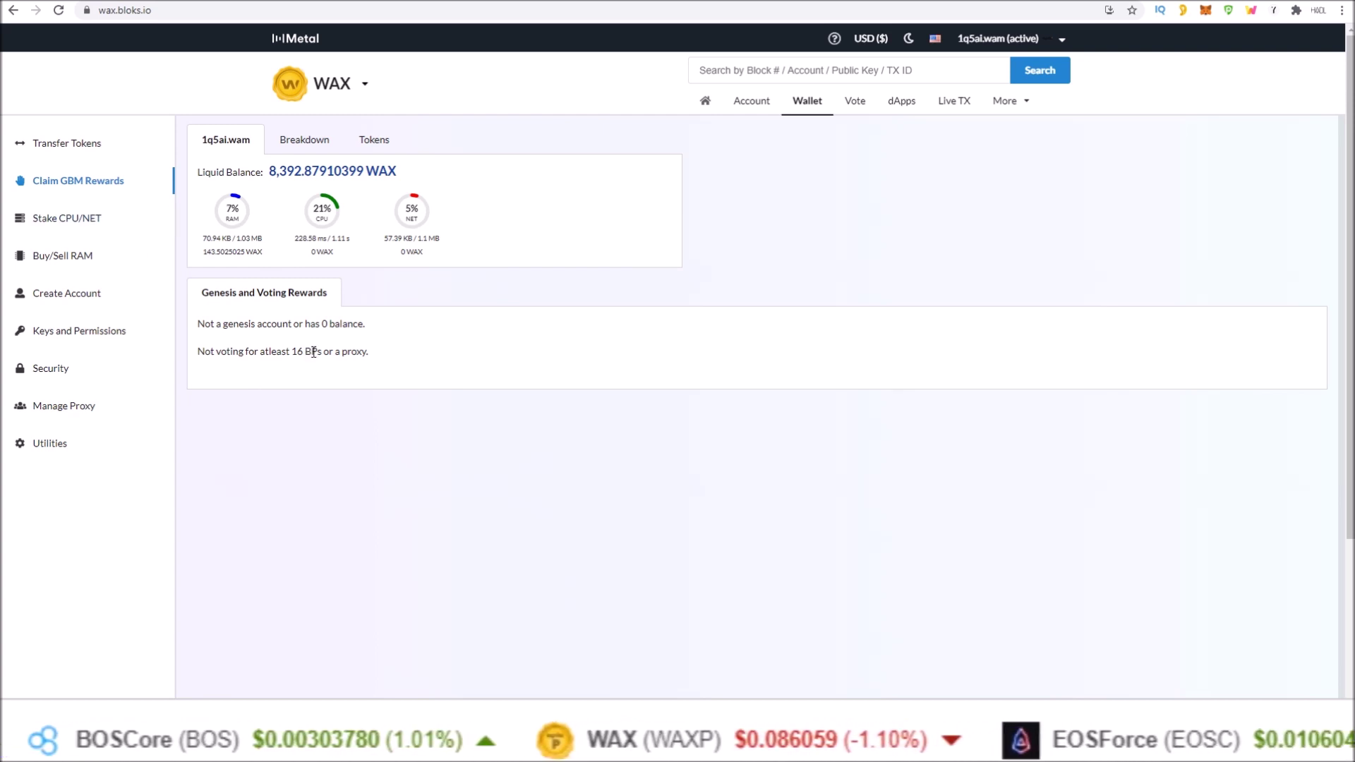
click(853, 103)
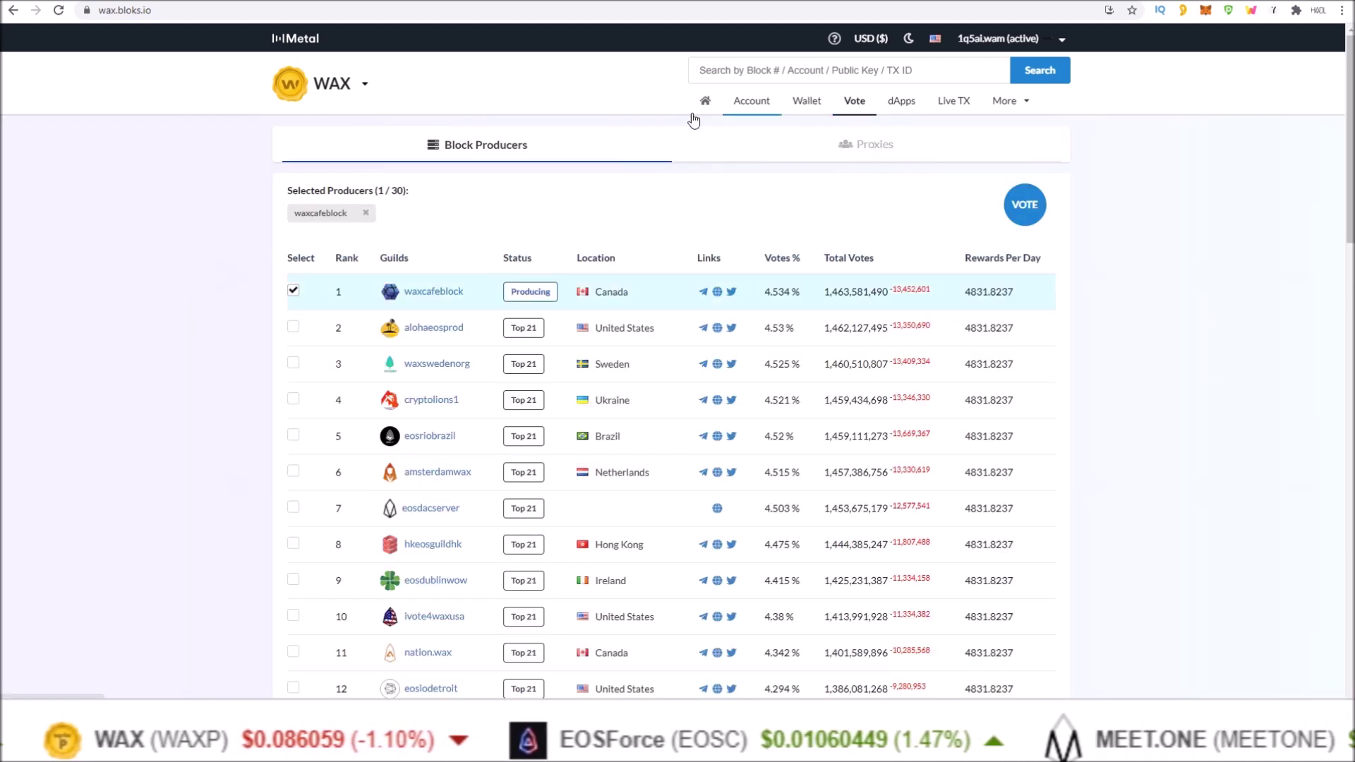
Pick Hodl WAX on the Proxies list and submit the 'Proxy to' vote.
click(777, 145)
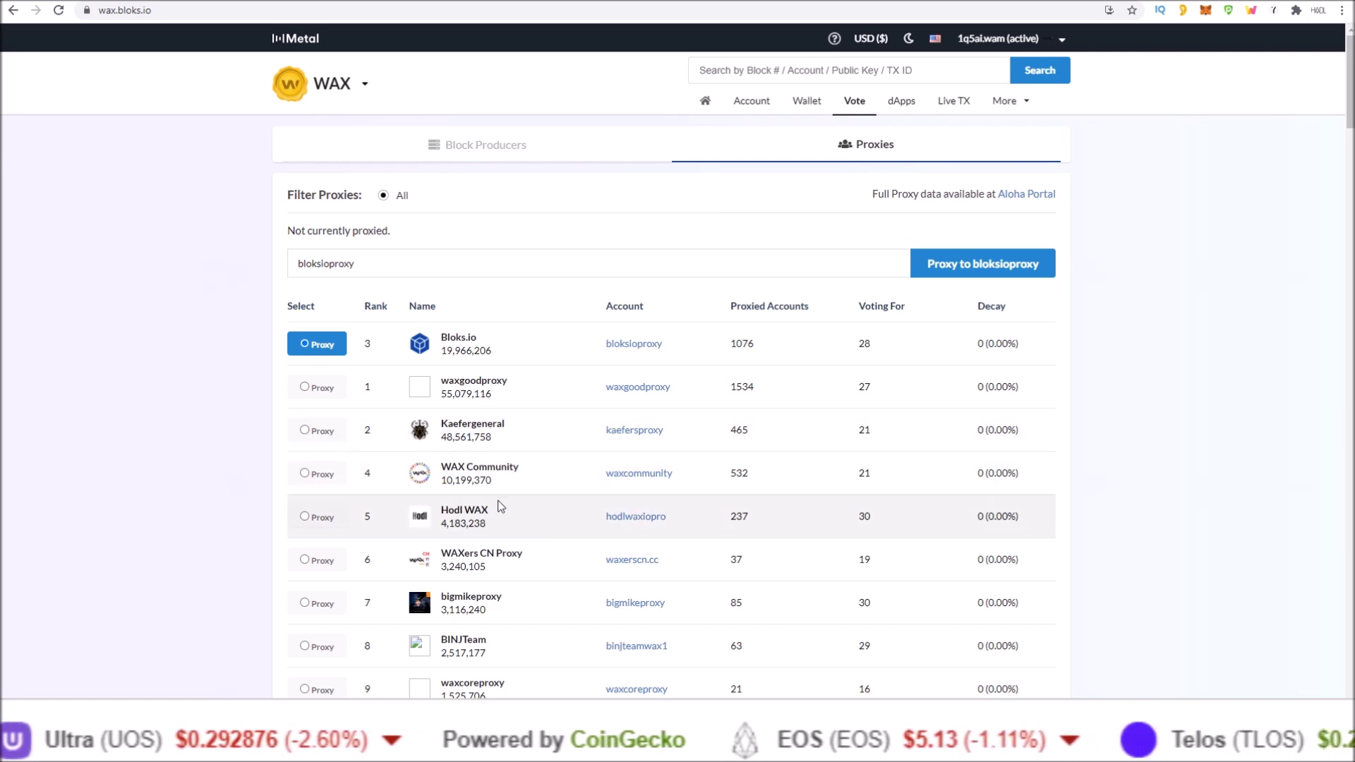
click(468, 144)
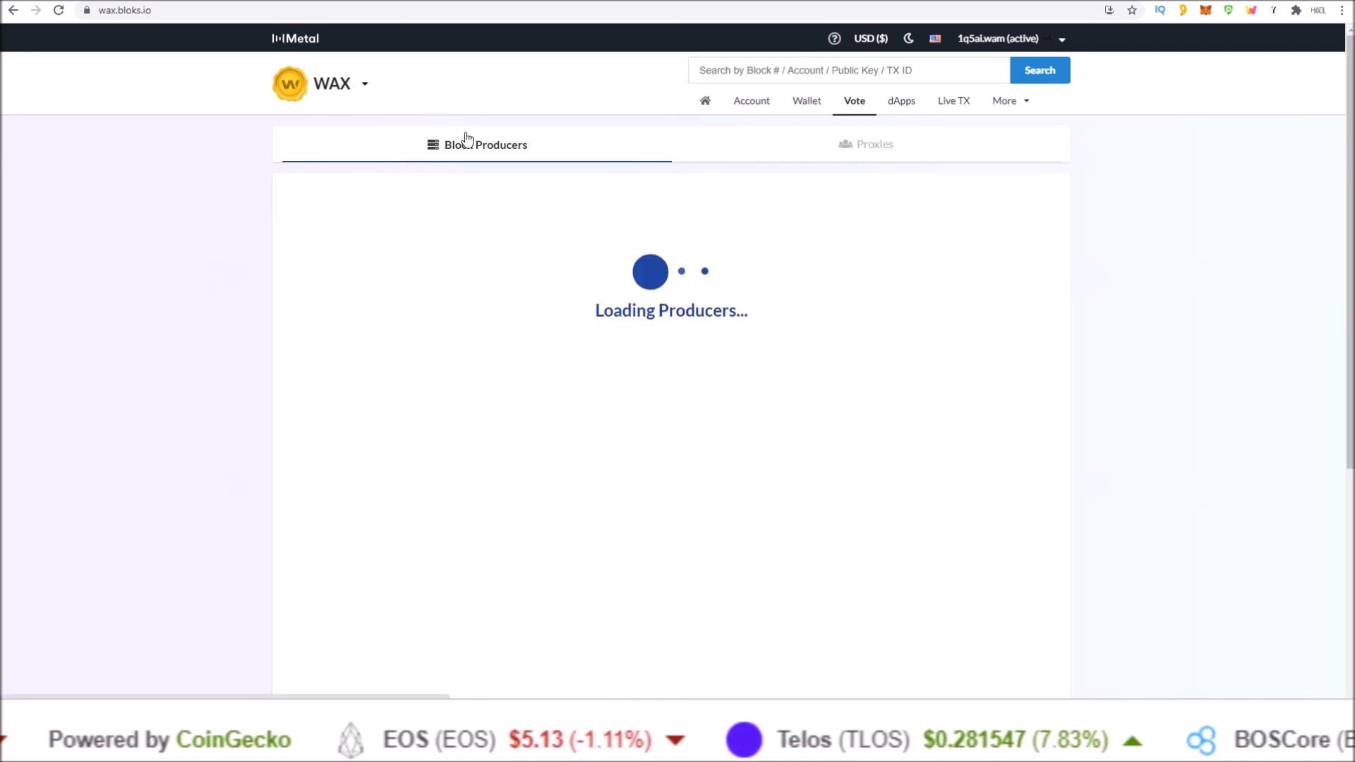
click(850, 152)
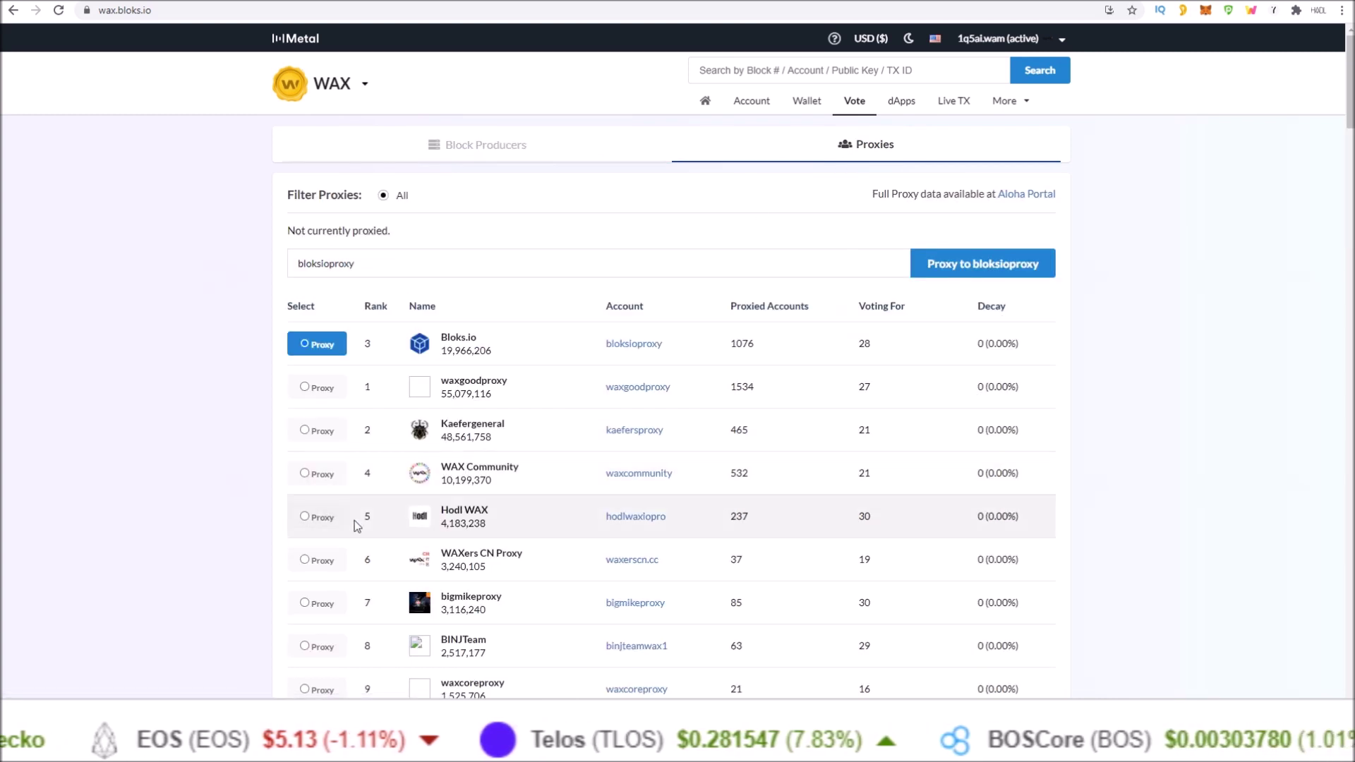
click(308, 518)
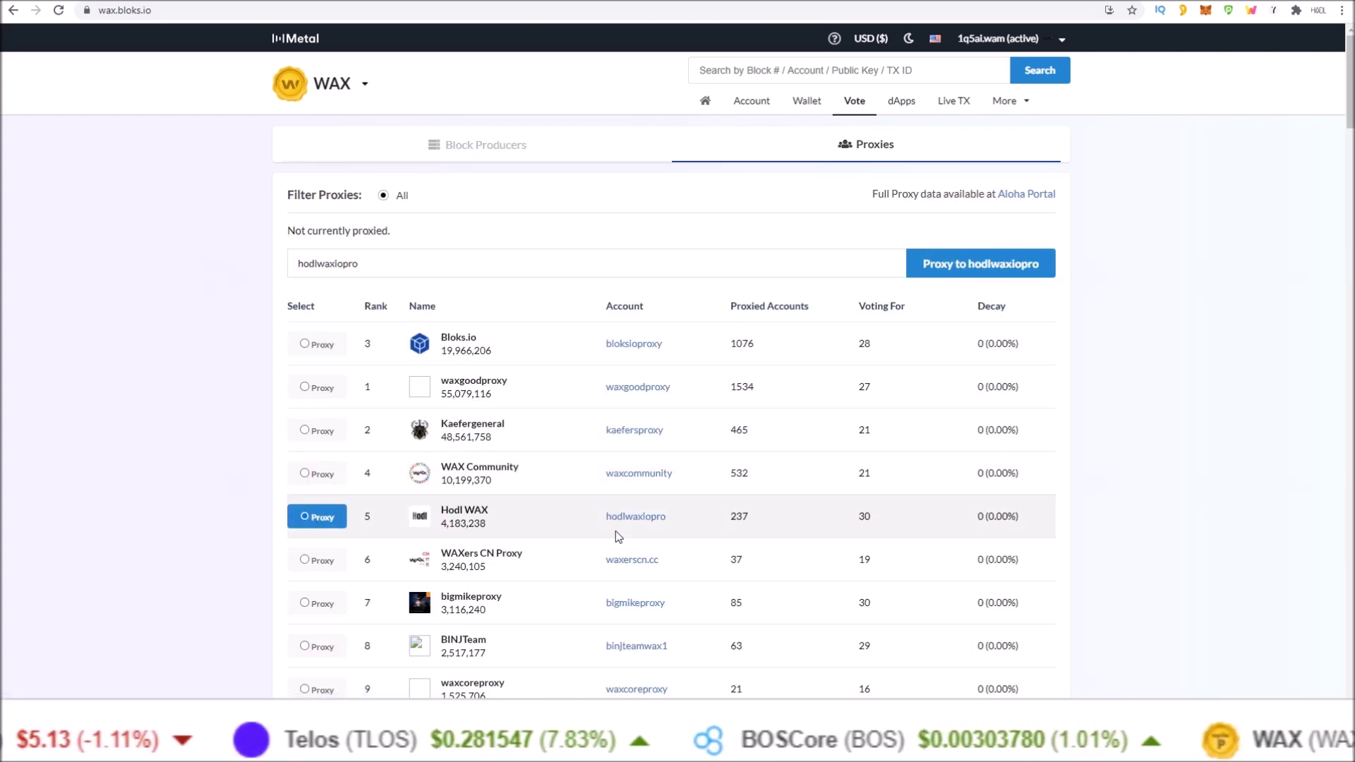
click(957, 266)
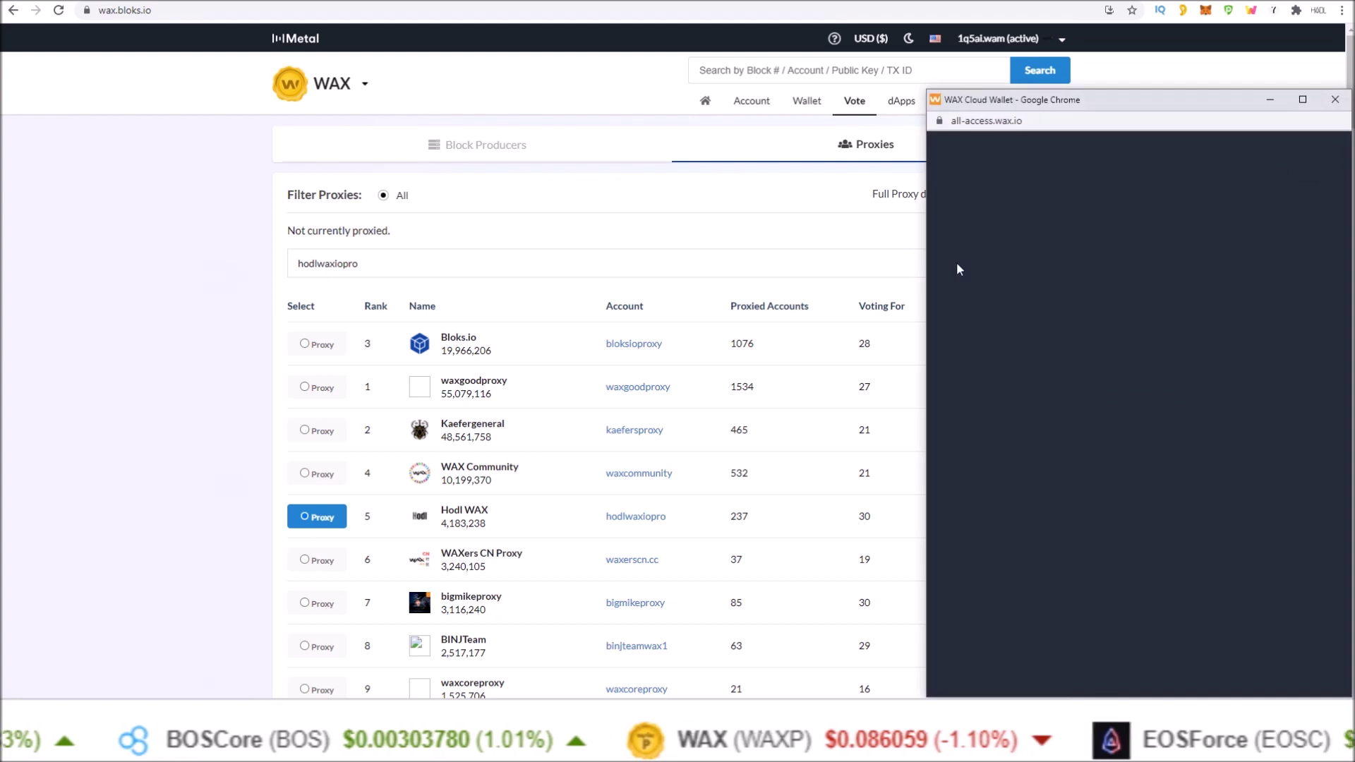
Approve the Hodl WAX proxy vote and highlight the resulting must-stake-first error.
click(1135, 517)
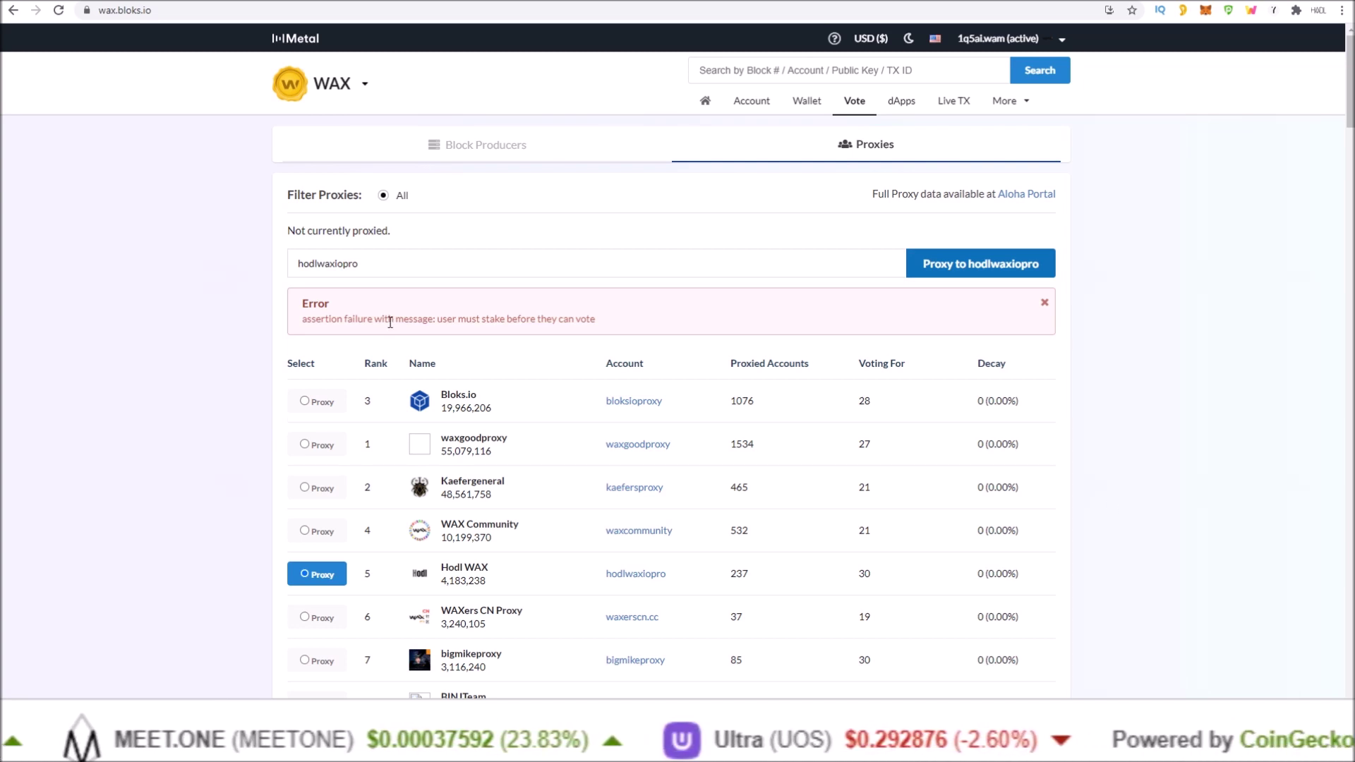
drag(437, 318, 595, 319)
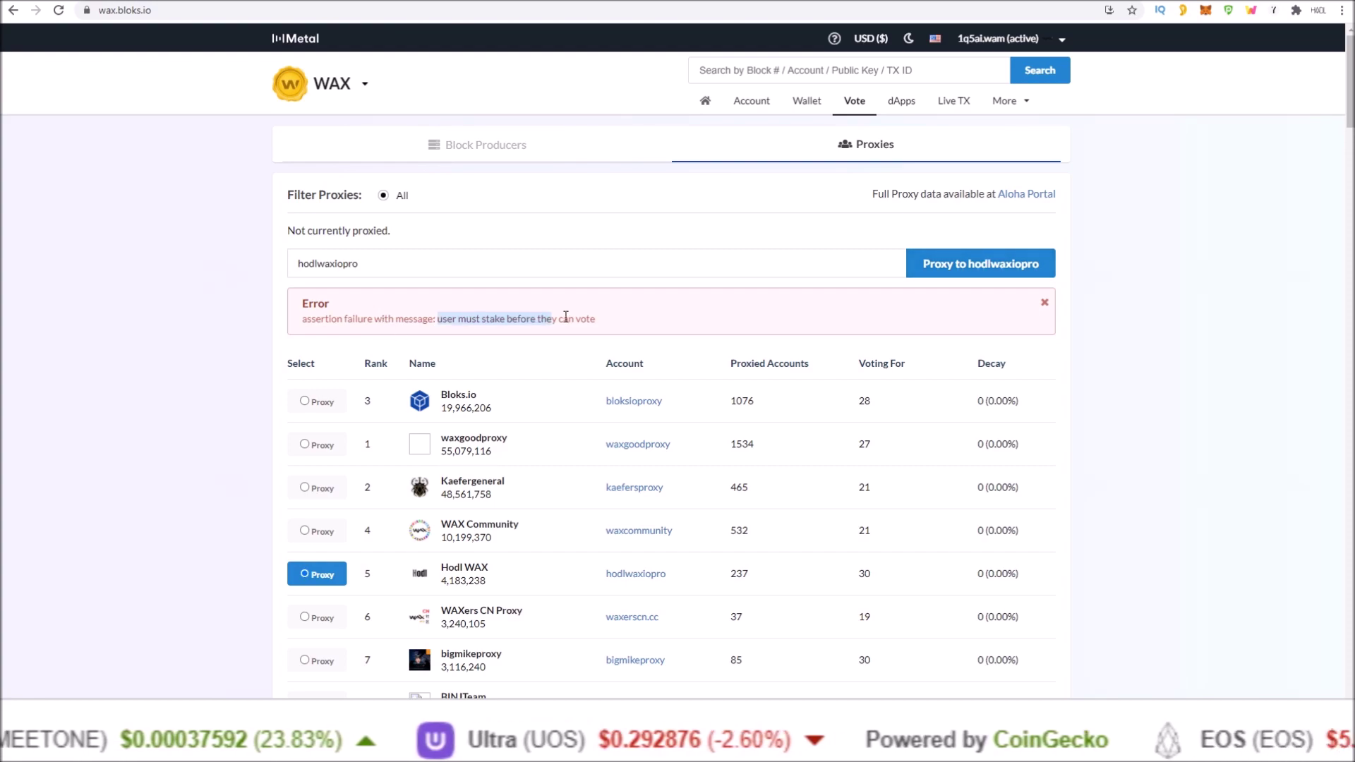
click(652, 307)
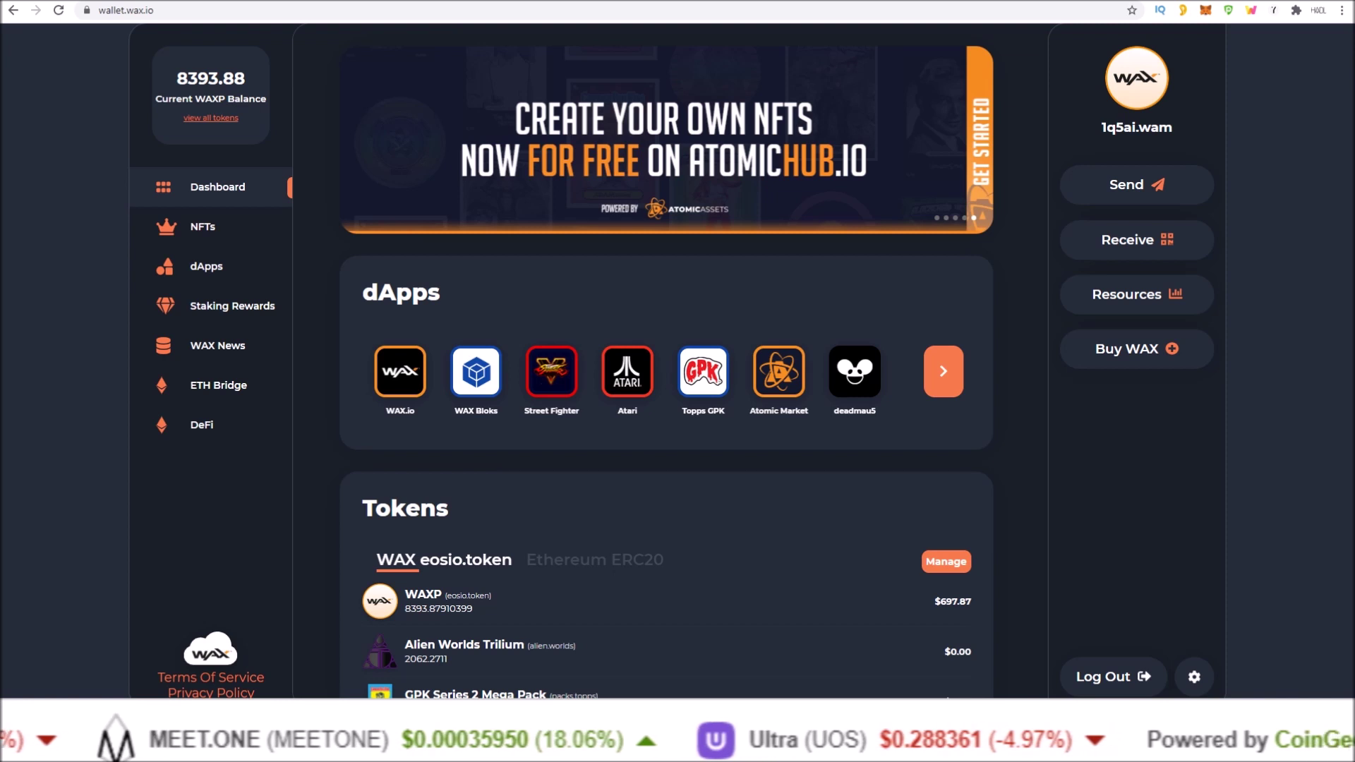
On Staking Rewards, choose Hodl WAX as proxy and vote, then return to the dashboard.
click(203, 315)
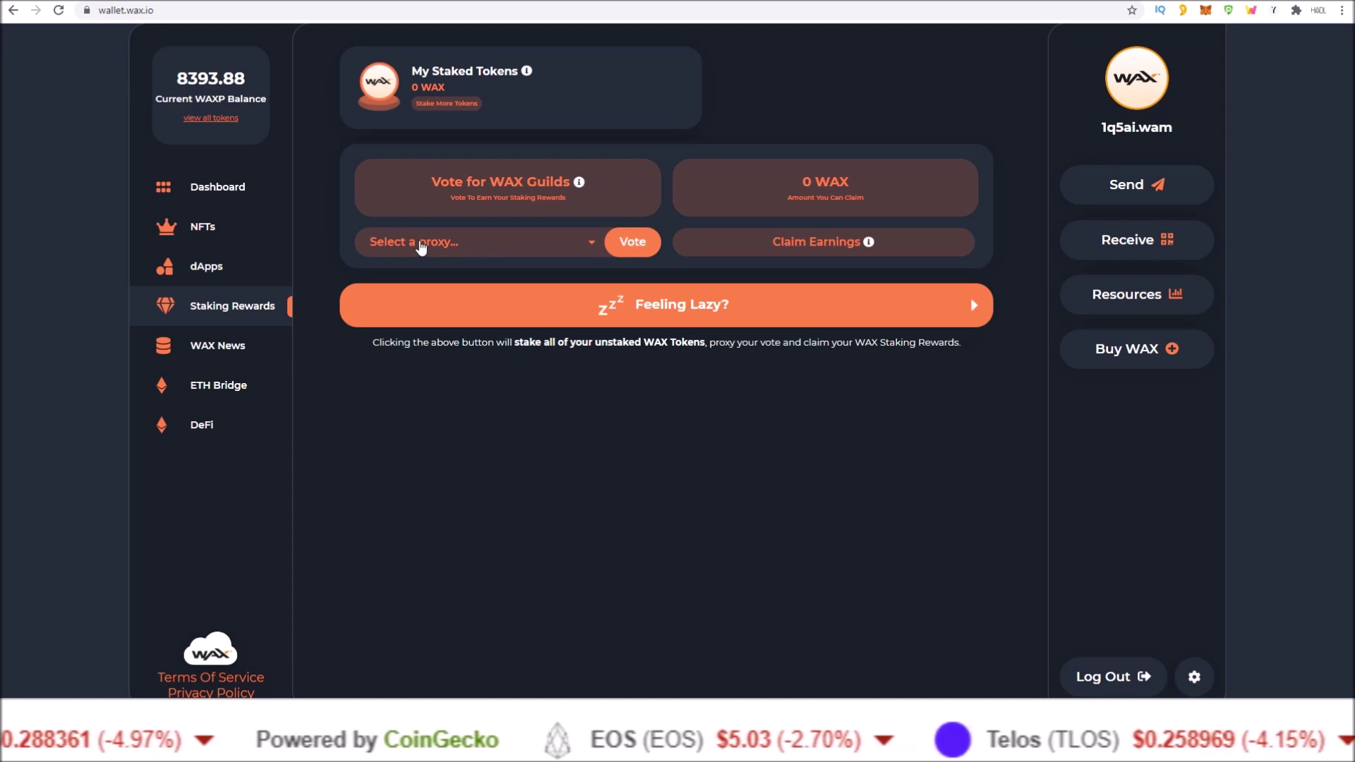
click(422, 245)
click(408, 339)
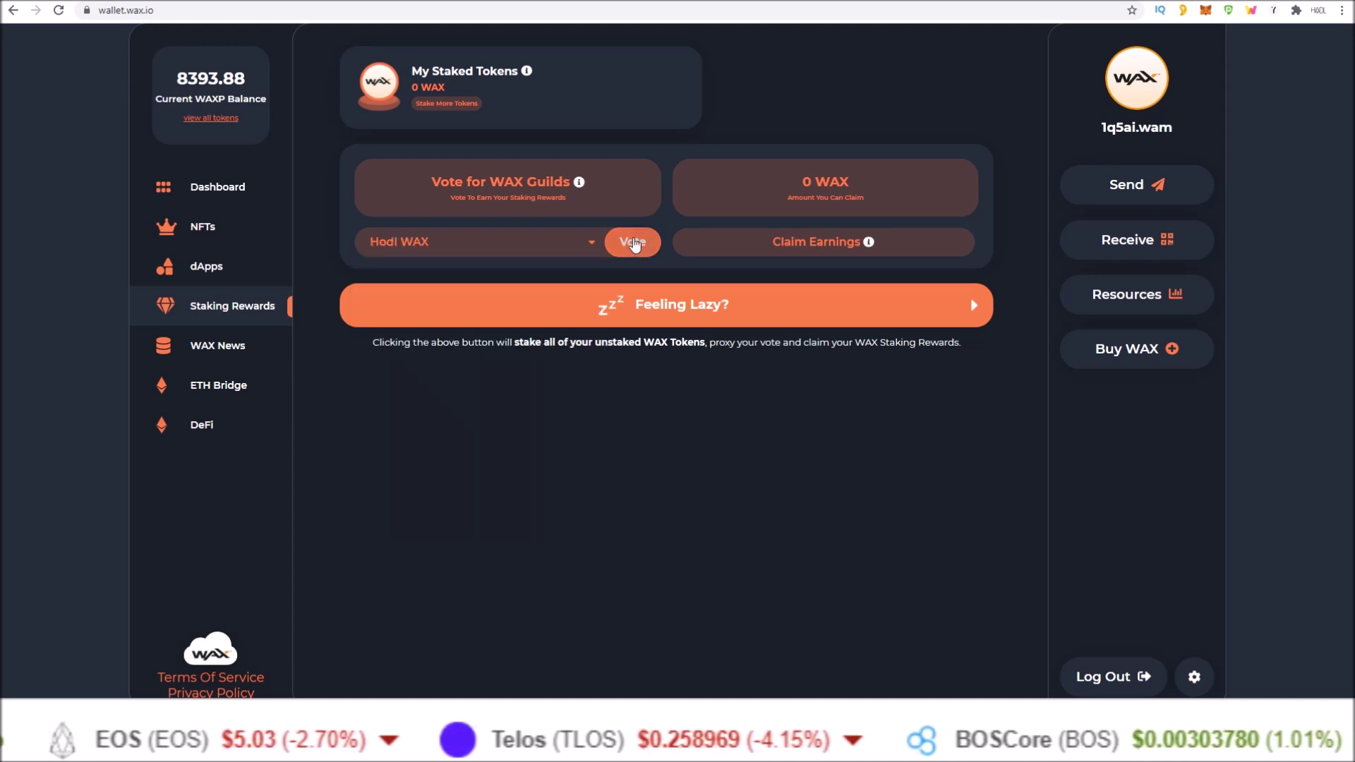
click(633, 242)
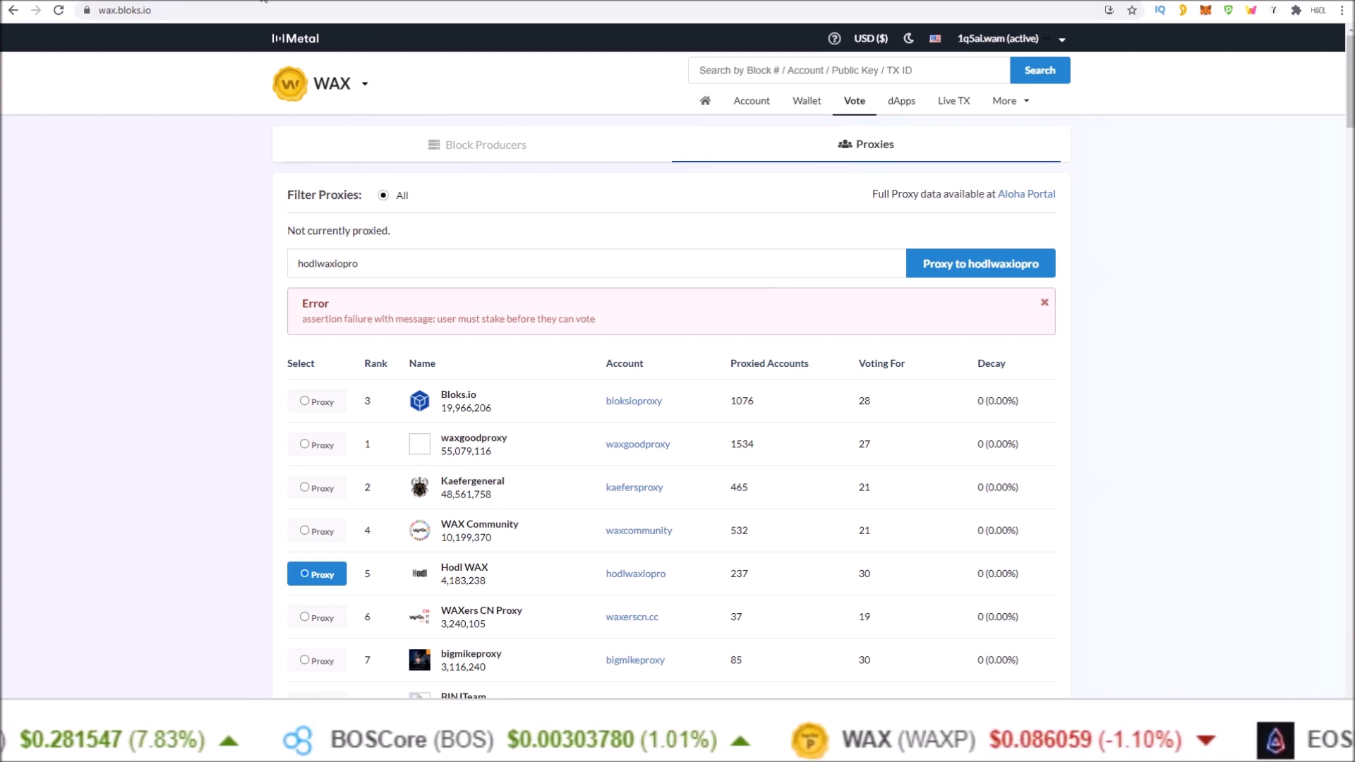
click(201, 3)
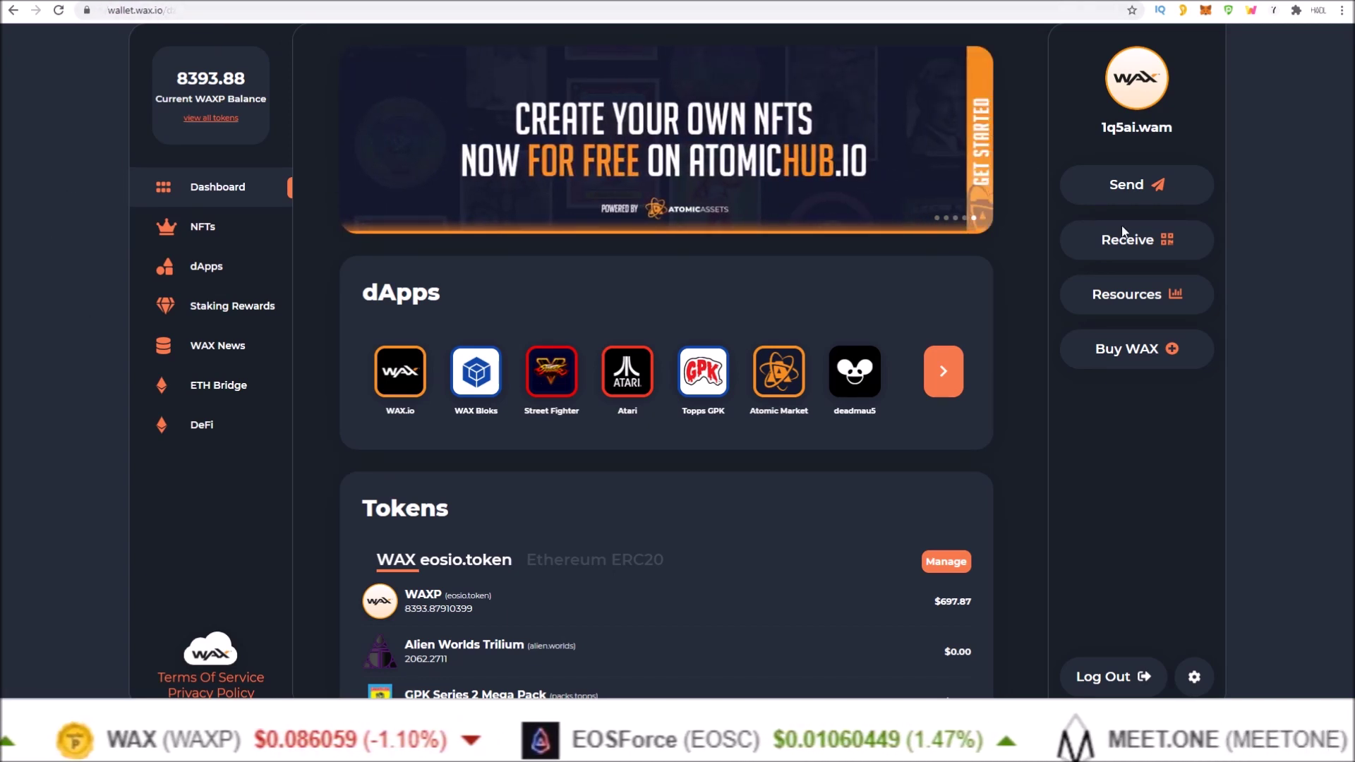
click(1147, 304)
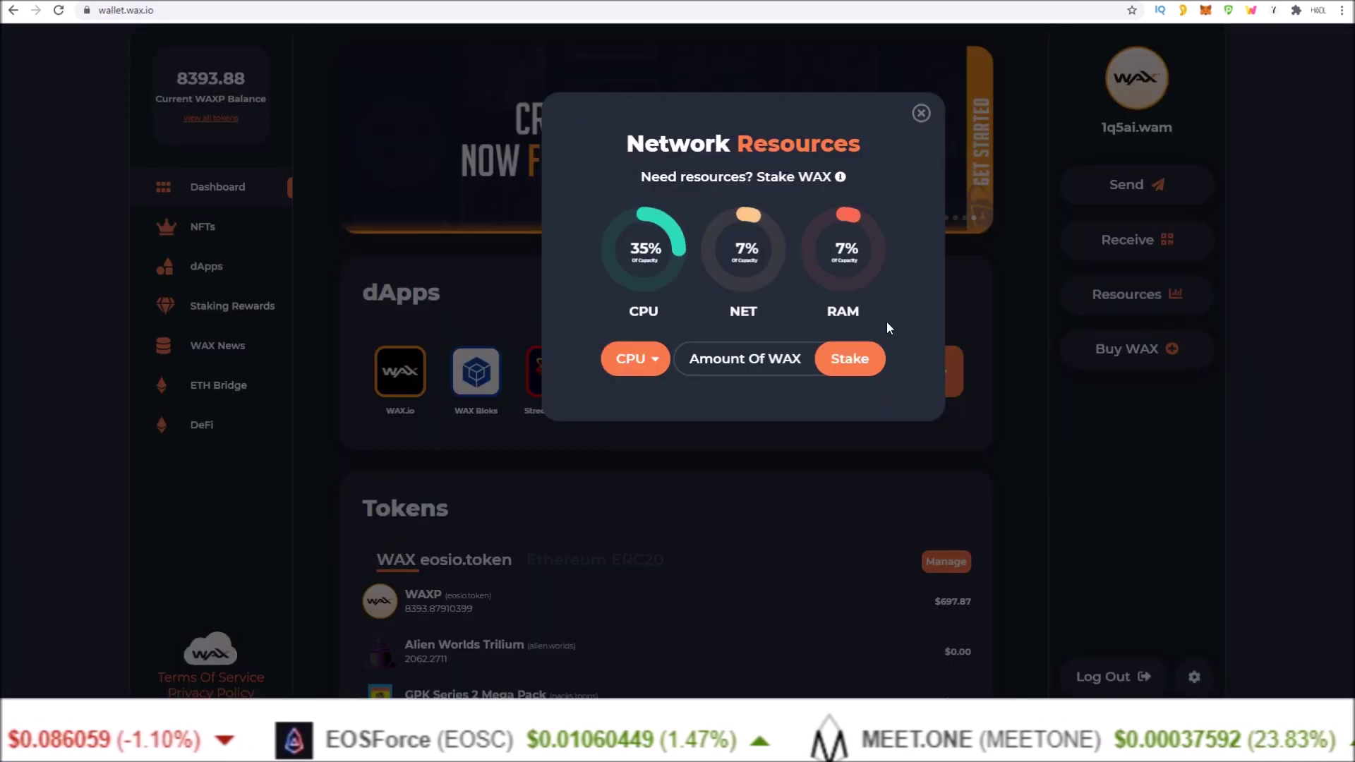
click(646, 364)
click(641, 395)
click(646, 363)
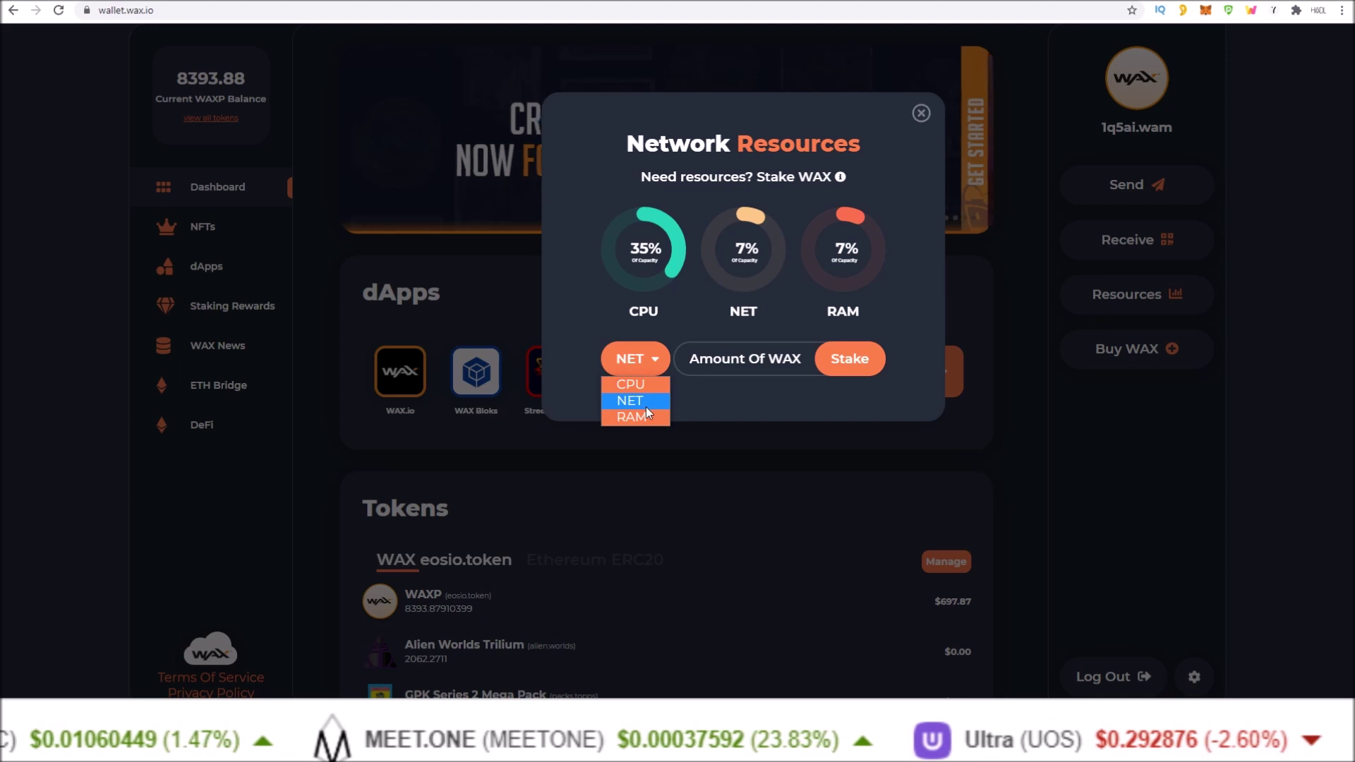
click(640, 413)
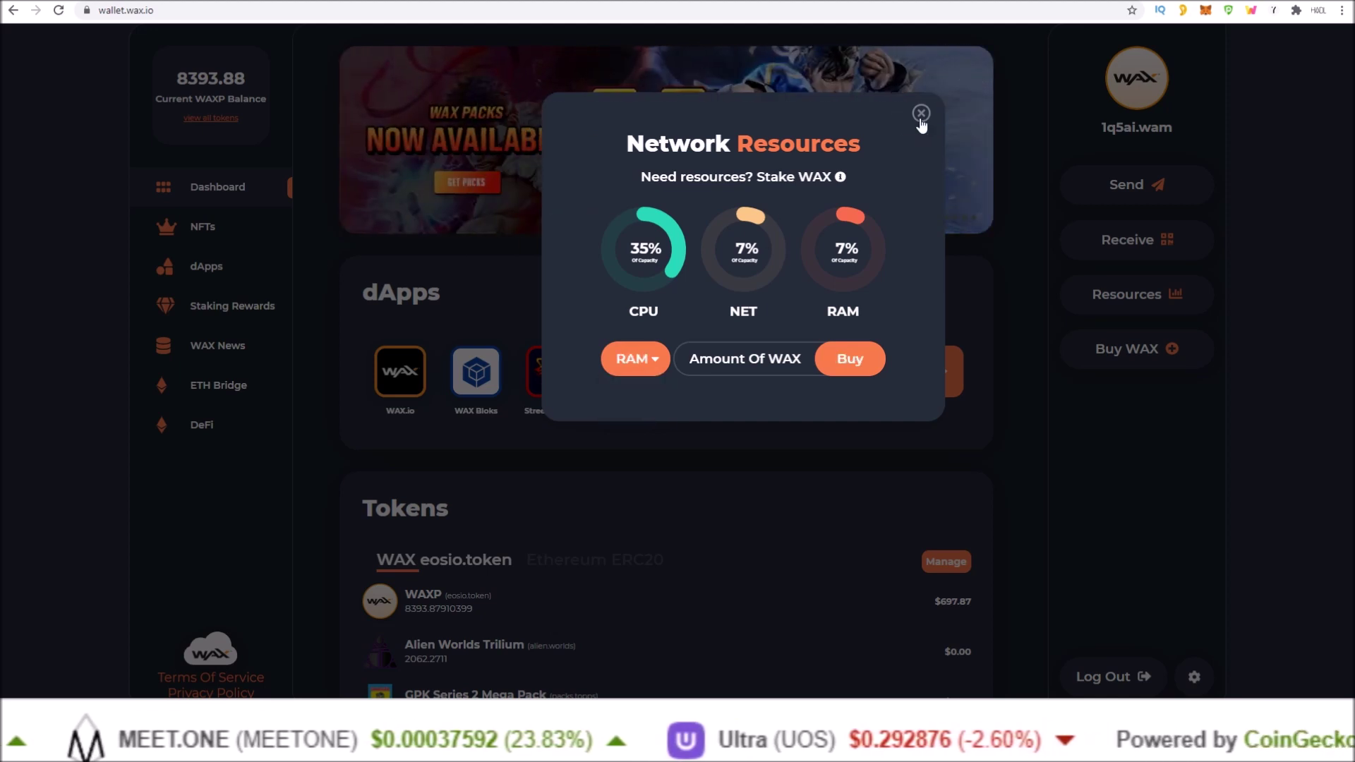
click(921, 115)
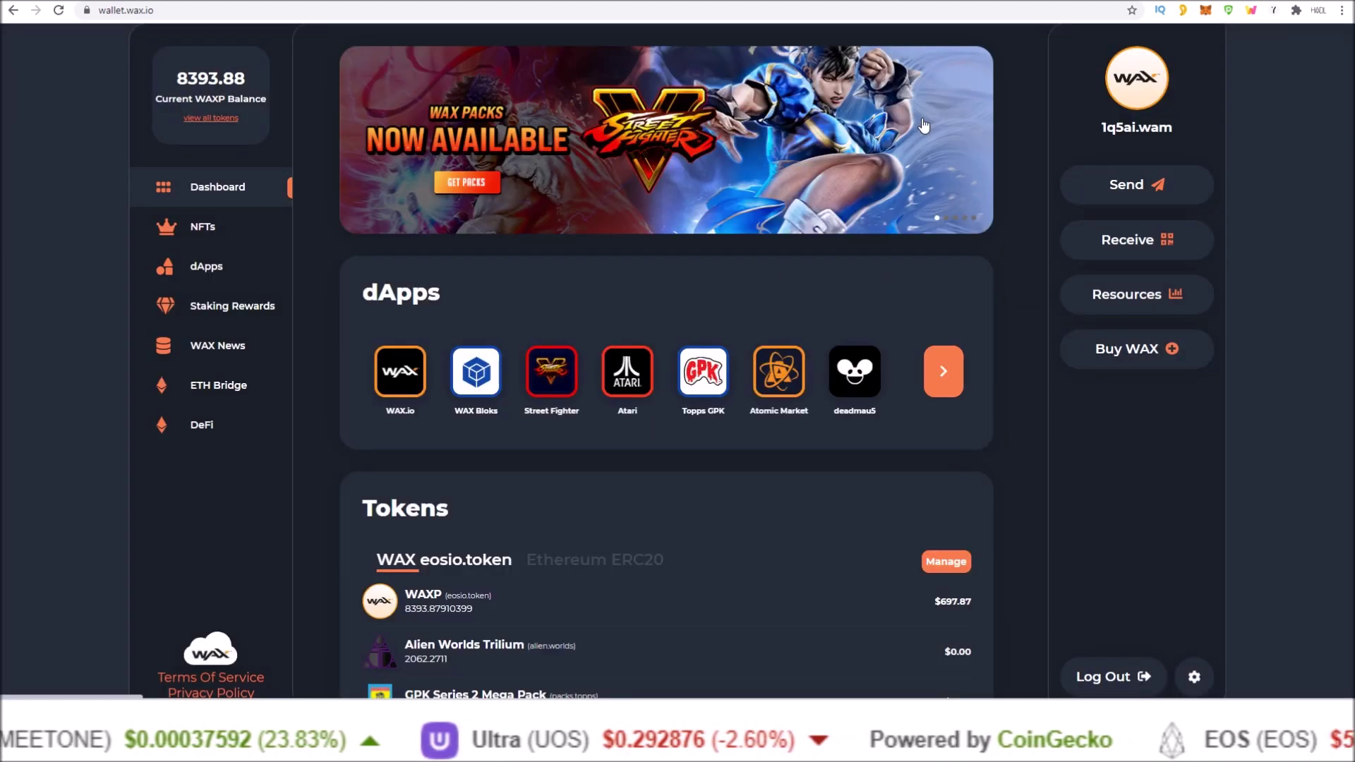